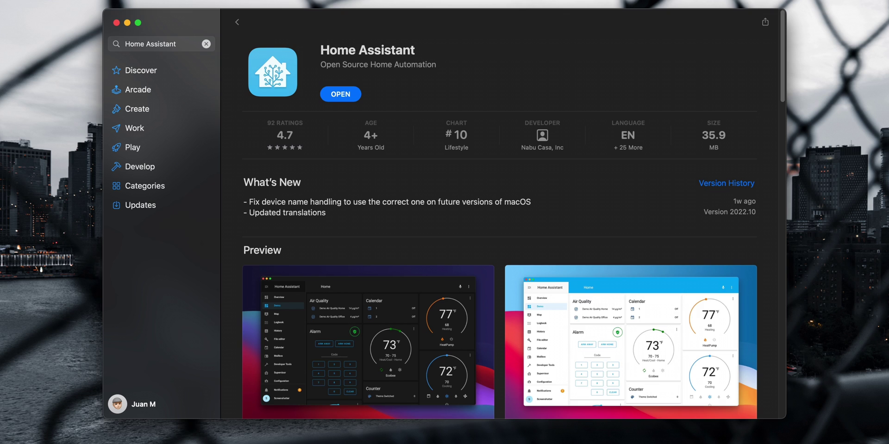
# Open the installed Home Assistant app and start connecting to the discovered Home server.
pyautogui.click(349, 98)
pyautogui.click(126, 22)
pyautogui.click(512, 417)
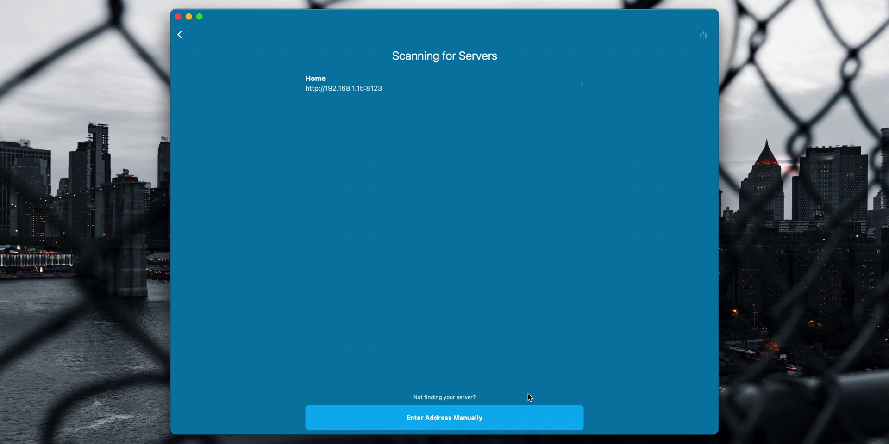
pyautogui.click(512, 424)
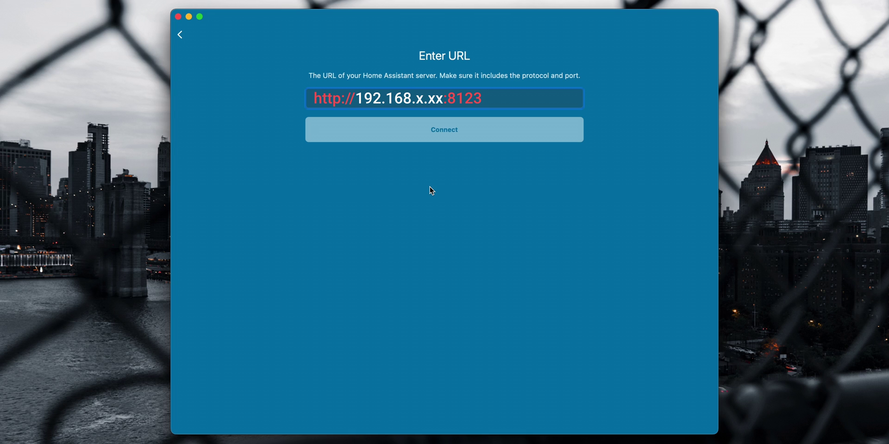
pyautogui.click(181, 35)
pyautogui.click(346, 88)
# Log in to the Home Assistant server with the username and the account password.
pyautogui.write('Juan')
pyautogui.press('Tab')
pyautogui.press('super+v')
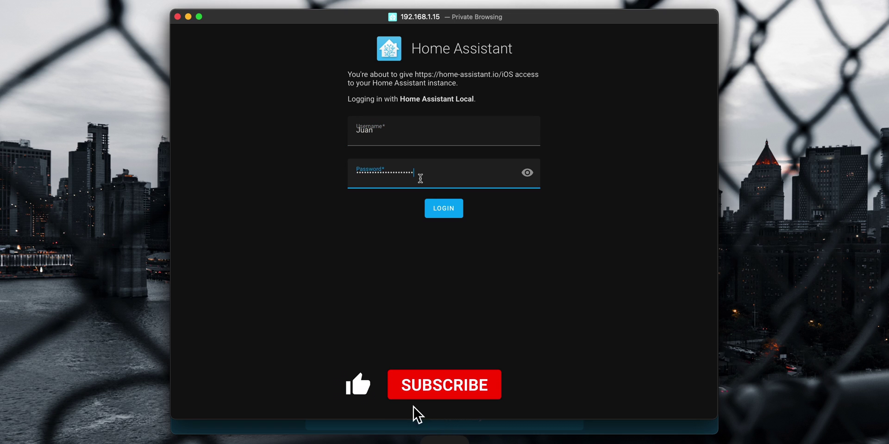
pyautogui.click(436, 205)
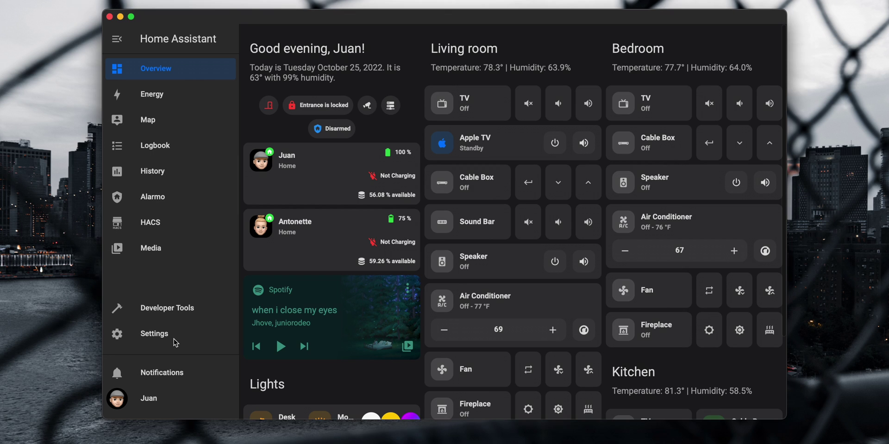
# Open the Mac Studio device under the Mobile App integration and review its automations and sensors.
pyautogui.click(173, 338)
pyautogui.click(425, 131)
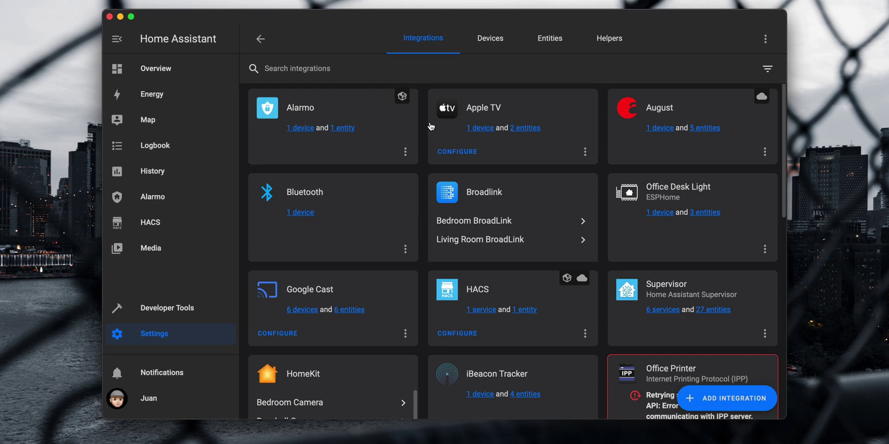
pyautogui.scroll(-2, 422, 135)
pyautogui.scroll(-5, 422, 135)
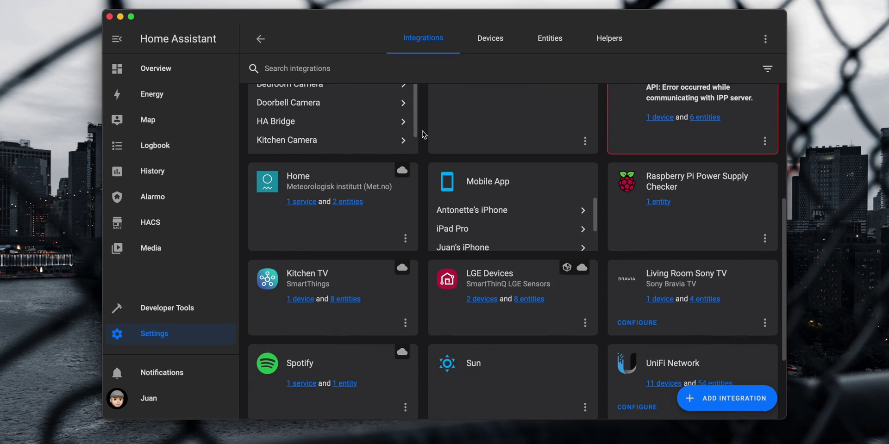
pyautogui.scroll(-1, 500, 225)
pyautogui.click(469, 237)
pyautogui.click(478, 215)
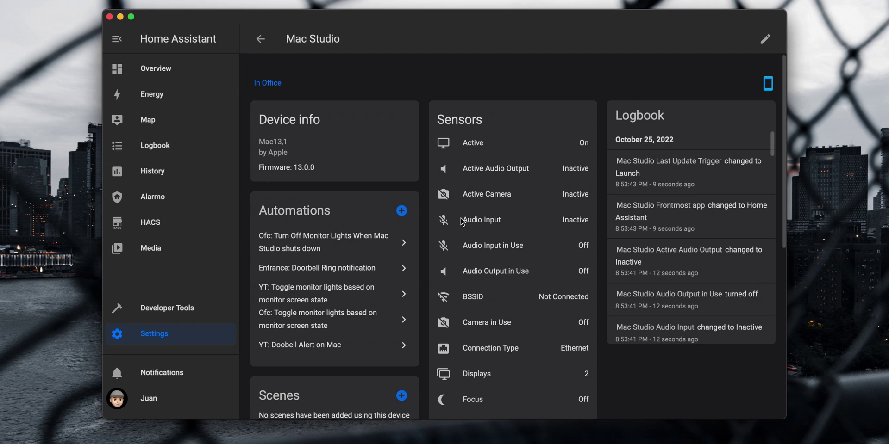
pyautogui.scroll(-5, 426, 246)
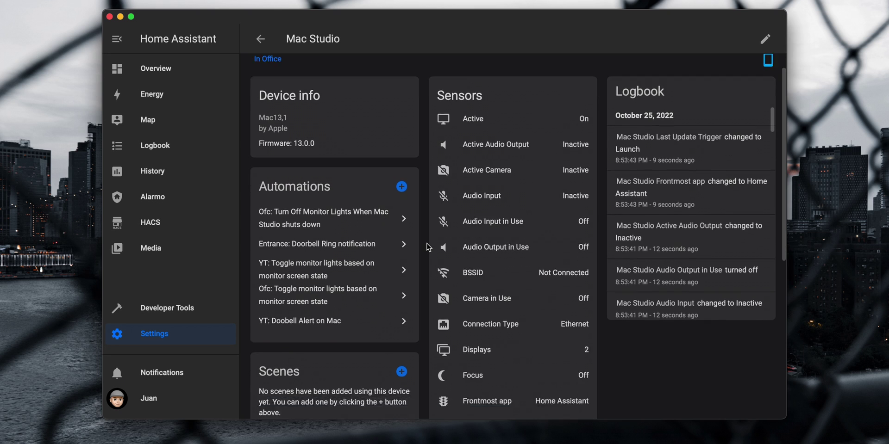
pyautogui.scroll(-8, 427, 246)
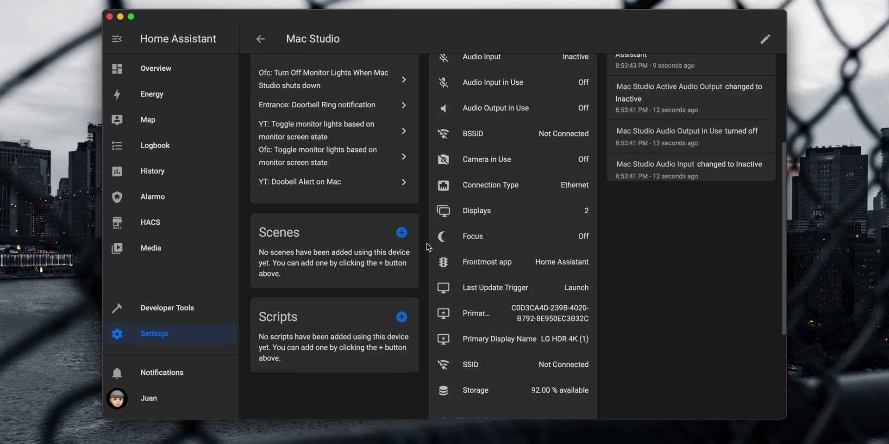
pyautogui.scroll(12, 426, 259)
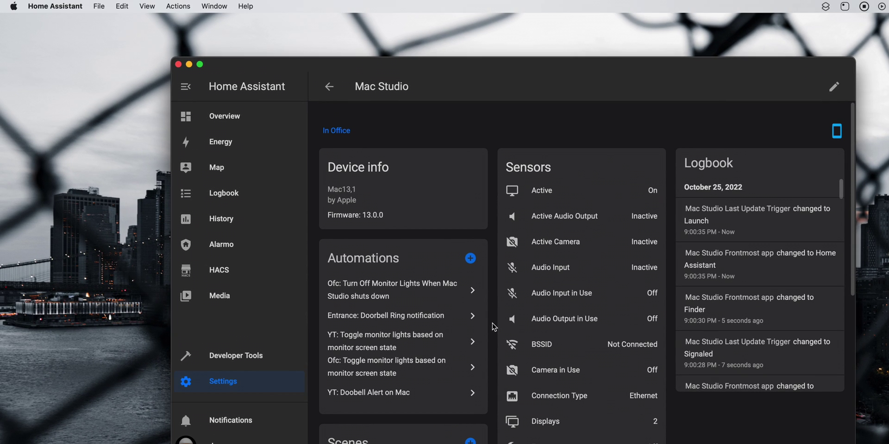
# Open the Home Assistant app preferences and view the available Show App In options.
pyautogui.click(49, 5)
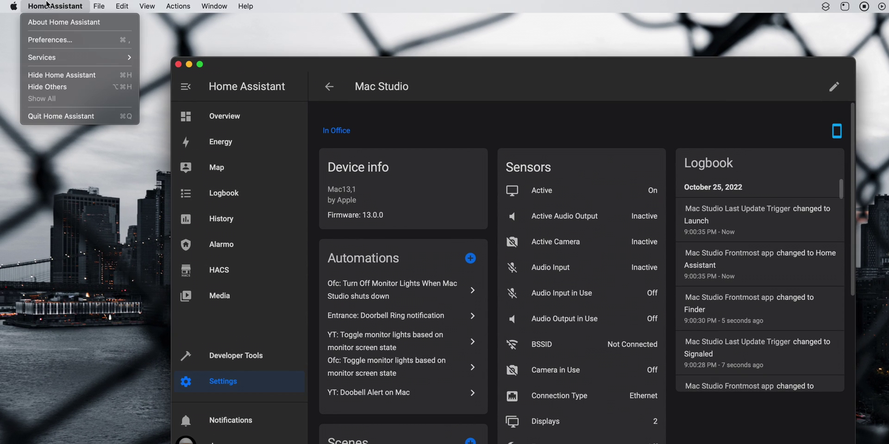
pyautogui.click(67, 41)
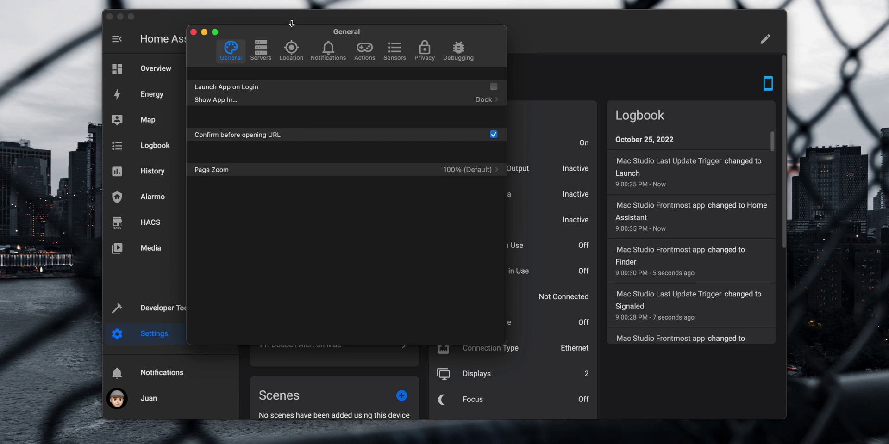
pyautogui.moveTo(317, 34); pyautogui.dragTo(448, 55)
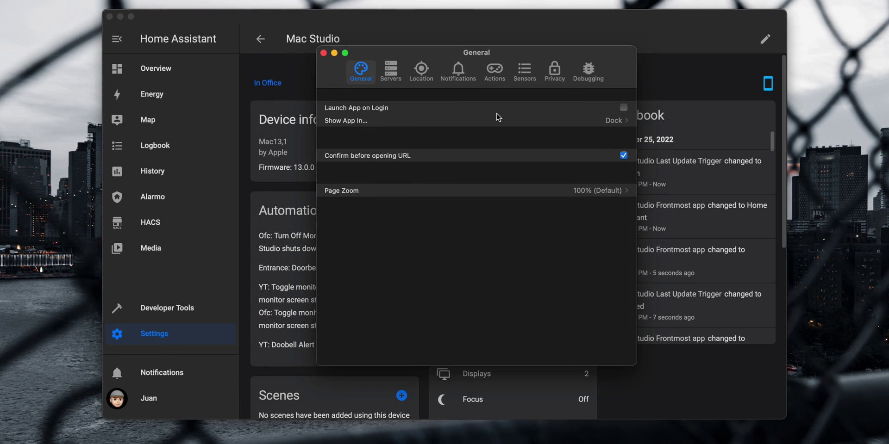
pyautogui.click(610, 124)
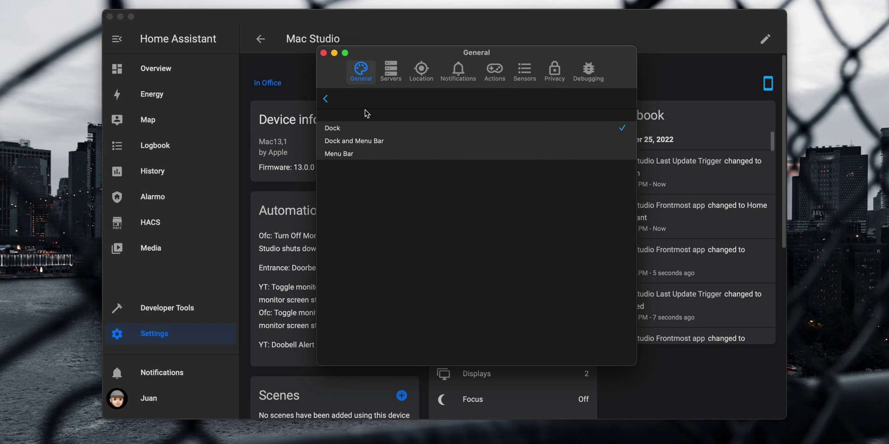
pyautogui.click(327, 100)
# View the server preferences, look at the scan for adding a server, and cancel it.
pyautogui.click(391, 74)
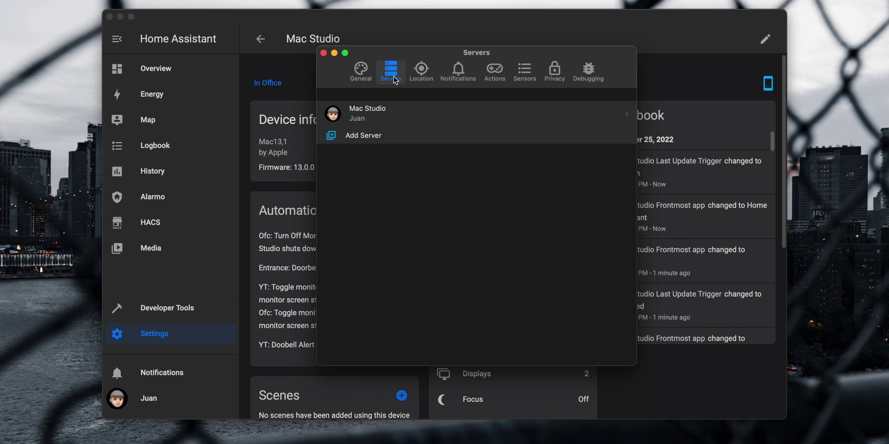
pyautogui.click(390, 138)
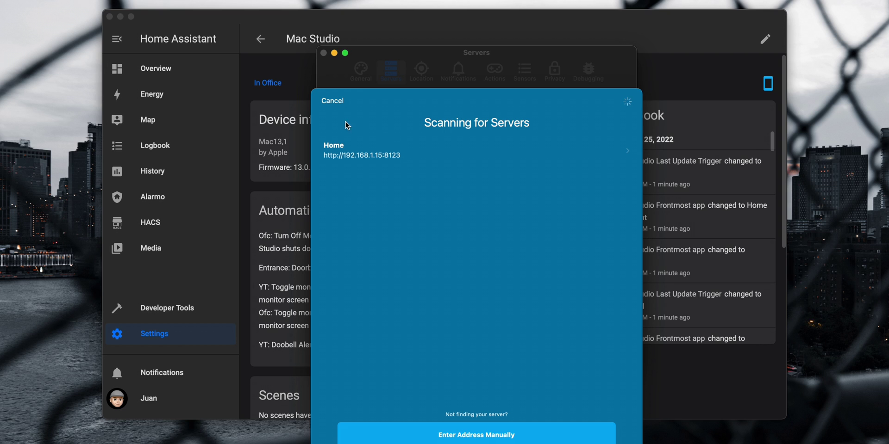
pyautogui.click(335, 105)
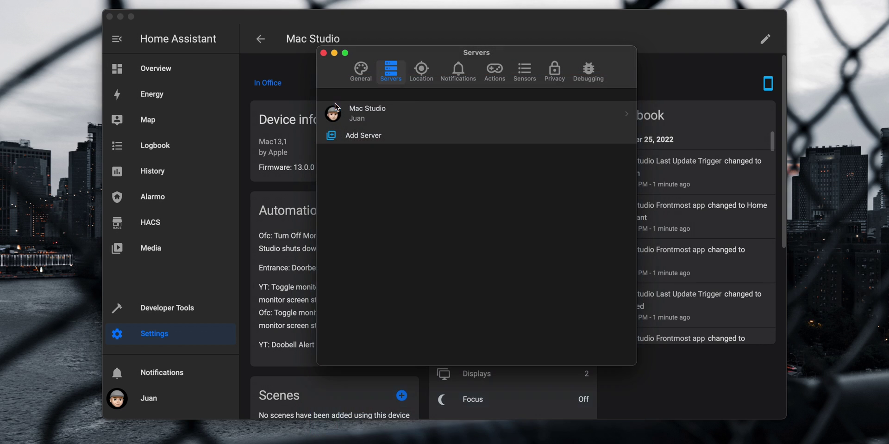
# View the app's location preferences and check its permission in the macOS Location Services settings.
pyautogui.click(421, 69)
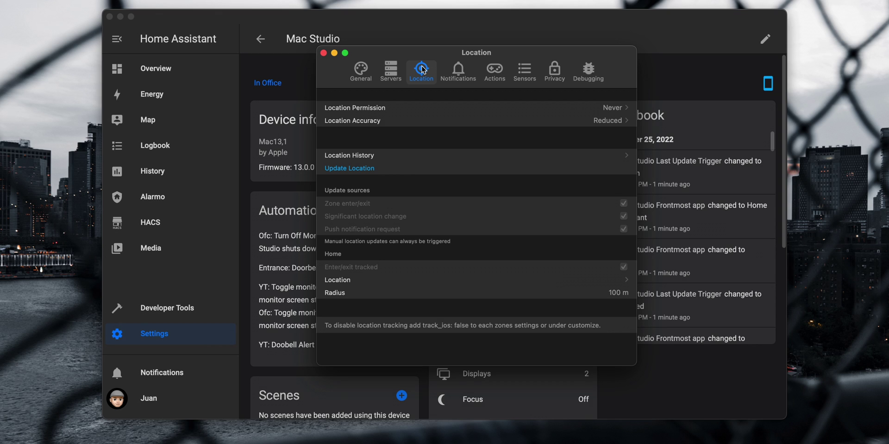
pyautogui.click(625, 111)
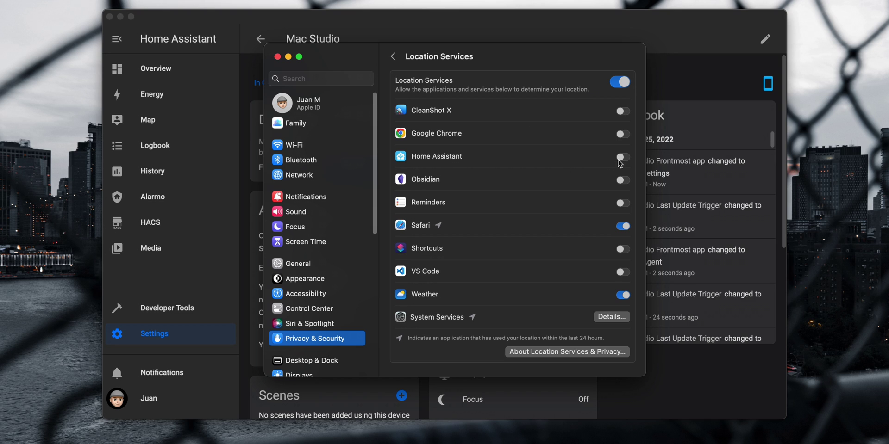
pyautogui.click(278, 56)
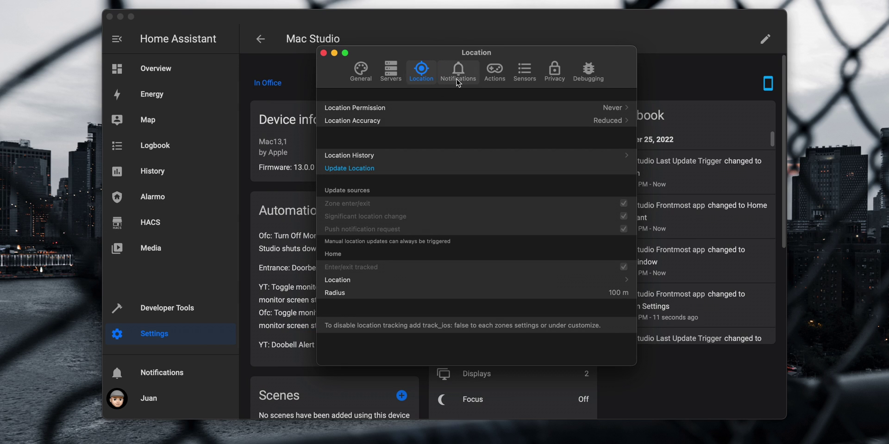
# Allow notifications for Home Assistant in the macOS notification settings.
pyautogui.click(458, 74)
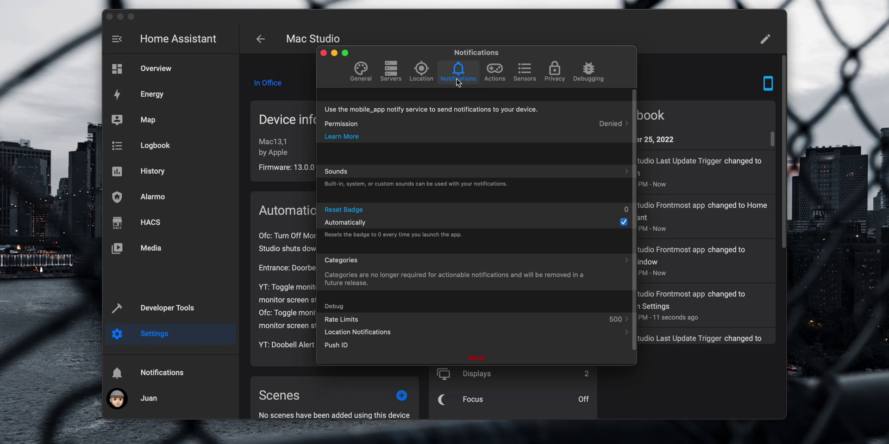
pyautogui.click(604, 125)
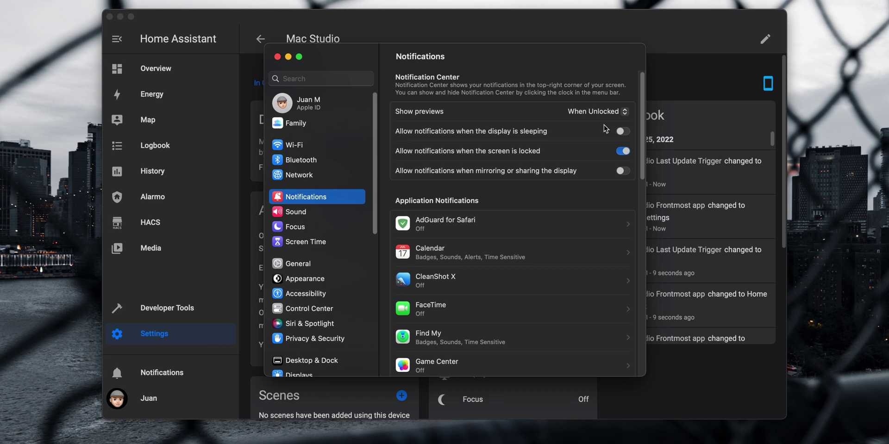
pyautogui.scroll(-5, 582, 278)
pyautogui.scroll(-2, 582, 279)
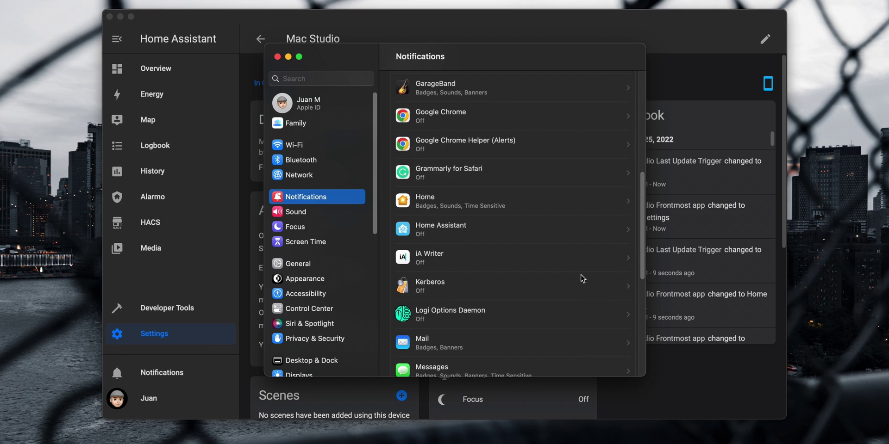
pyautogui.click(474, 230)
pyautogui.click(624, 83)
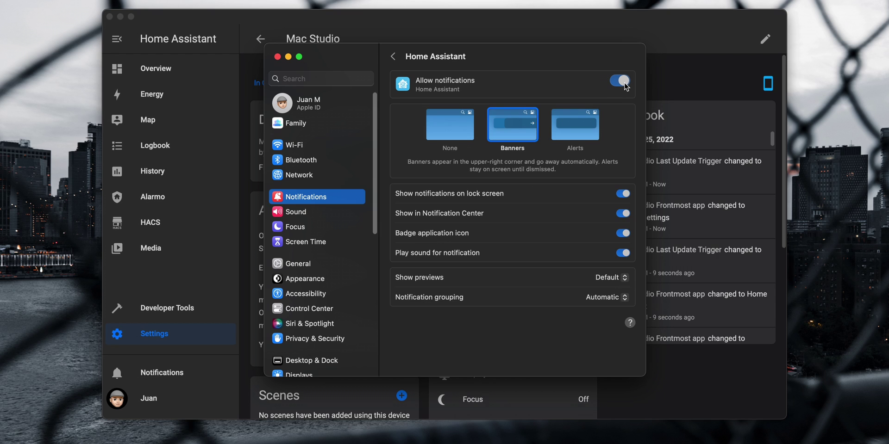
pyautogui.click(277, 56)
# Review the scene actions and the list of sensors in the app preferences.
pyautogui.click(499, 78)
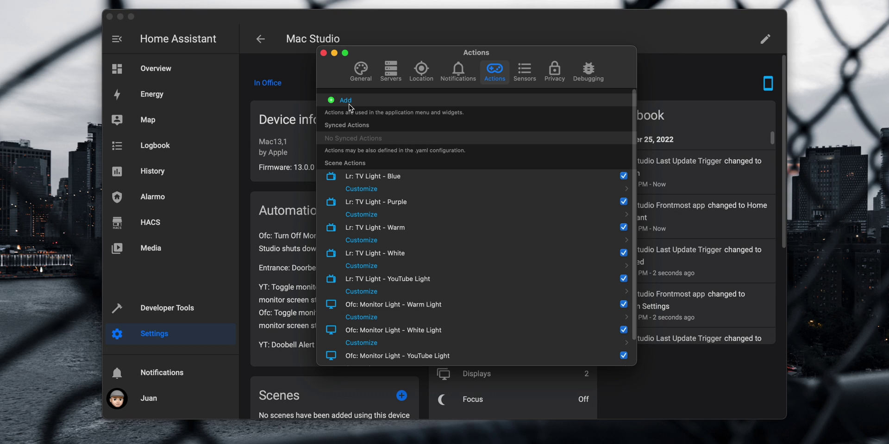
pyautogui.scroll(-2, 545, 224)
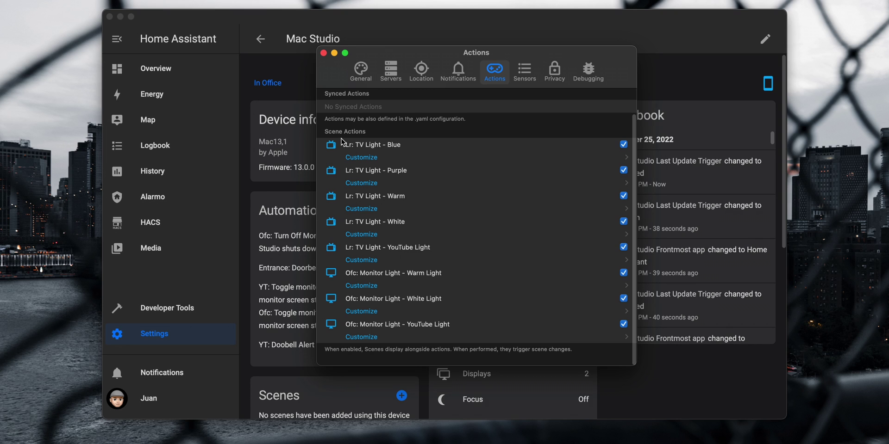
pyautogui.click(522, 77)
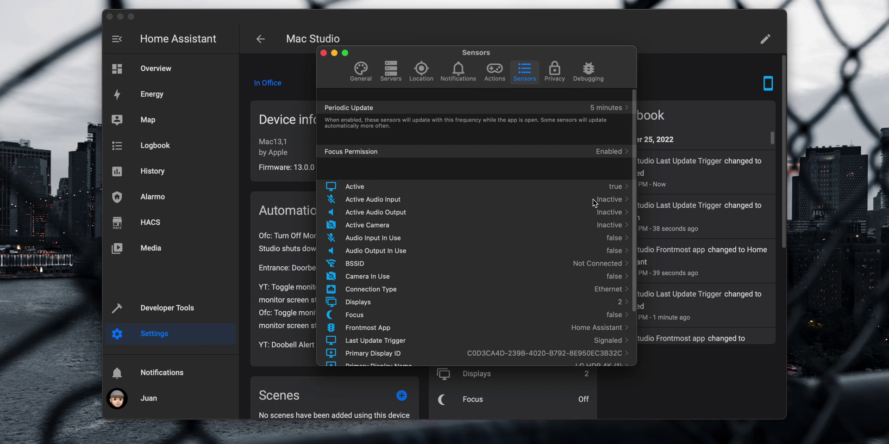
pyautogui.scroll(-3, 594, 202)
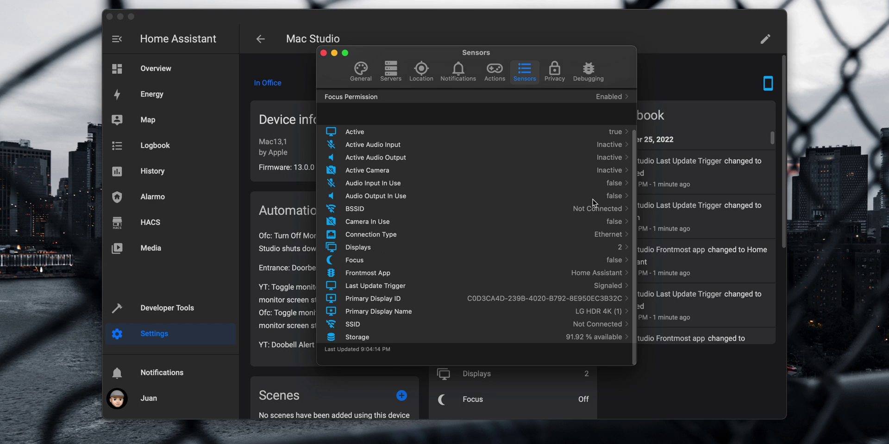
# Disable the Primary Display ID sensor and view the interval options for the sensors' periodic update.
pyautogui.click(579, 298)
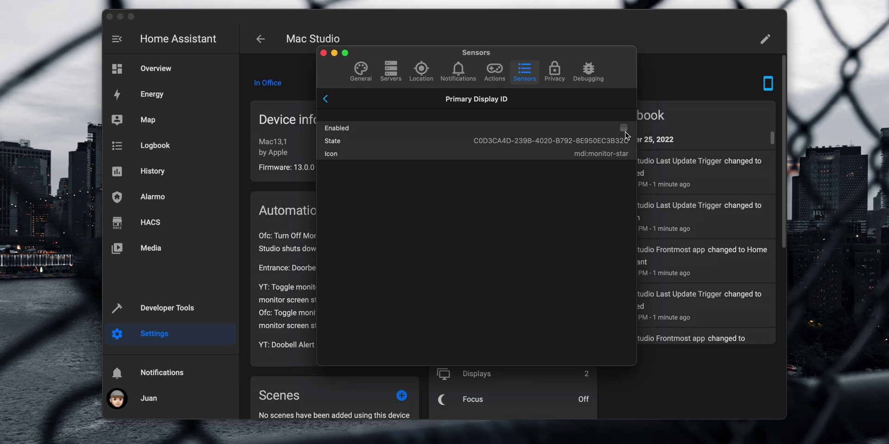
pyautogui.click(326, 99)
pyautogui.scroll(2, 560, 284)
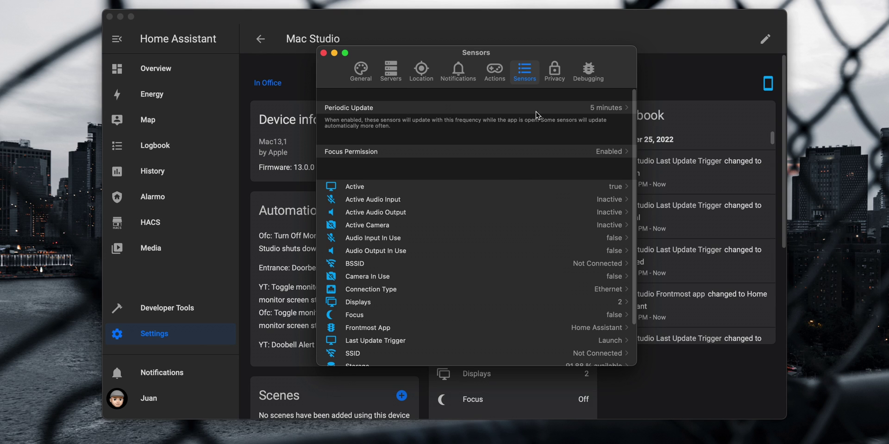
pyautogui.click(610, 111)
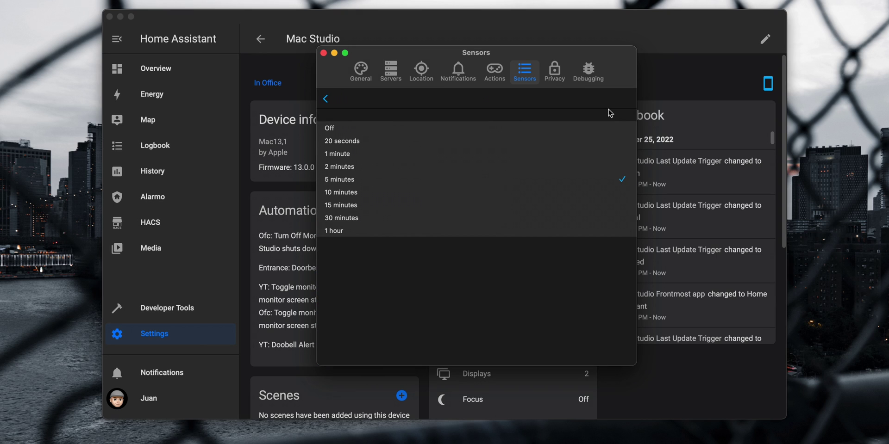
pyautogui.click(326, 99)
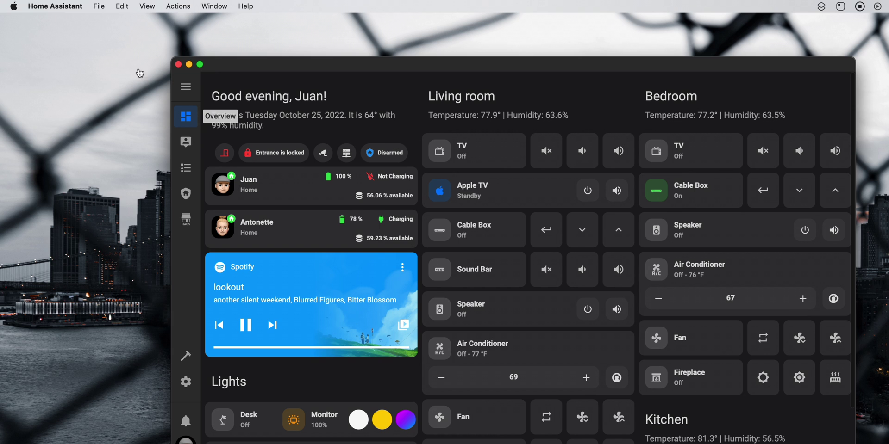
# Add a new action in the companion app's Actions preferences.
pyautogui.click(55, 6)
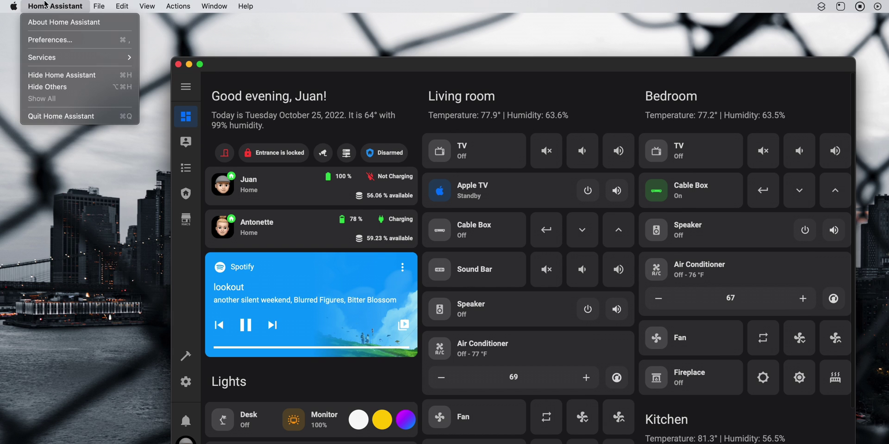
pyautogui.click(64, 39)
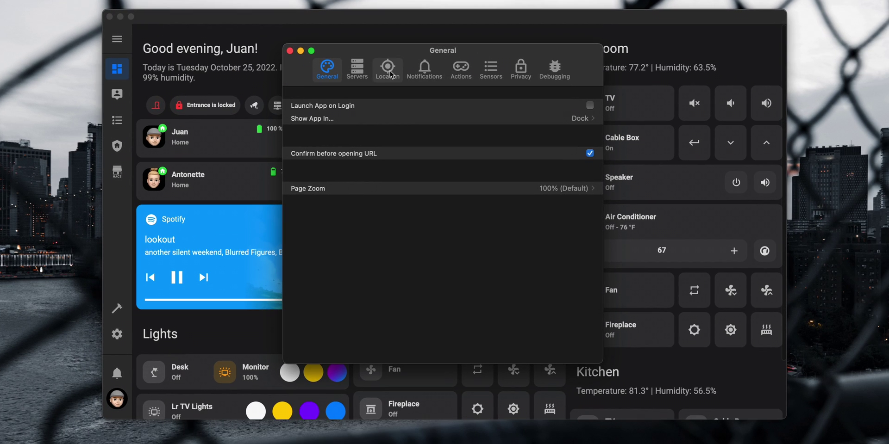
pyautogui.click(439, 102)
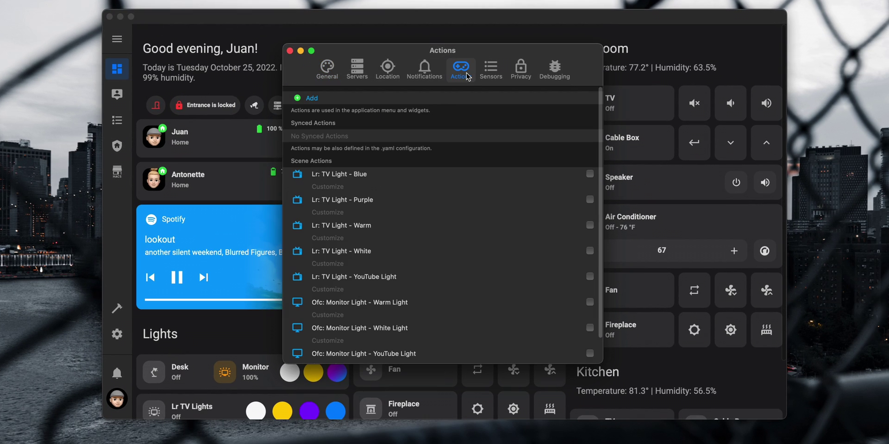
pyautogui.click(319, 99)
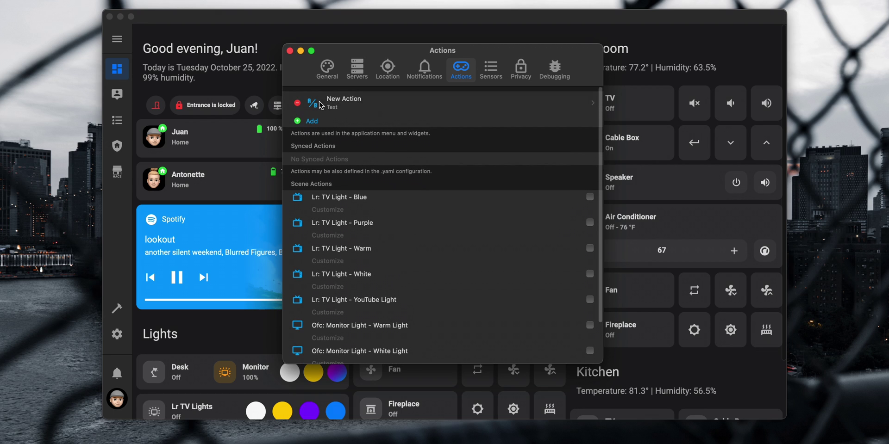
# Name the new action Desk Light and set its display text to Desk.
pyautogui.click(375, 107)
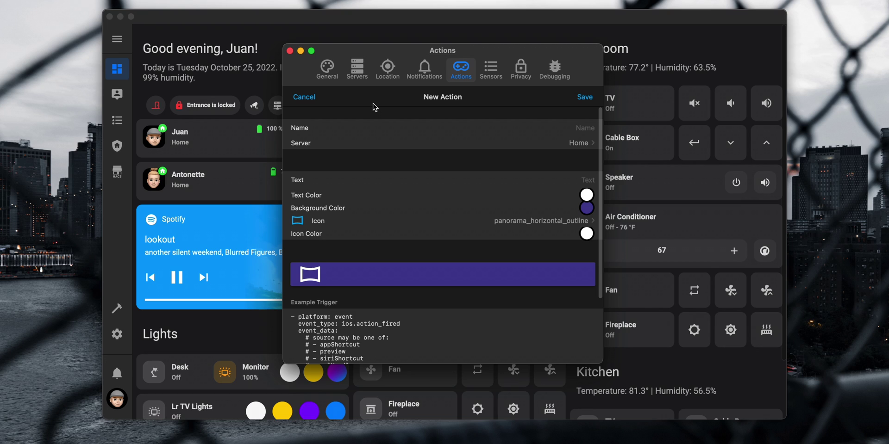
pyautogui.click(573, 127)
pyautogui.write('Desk Light')
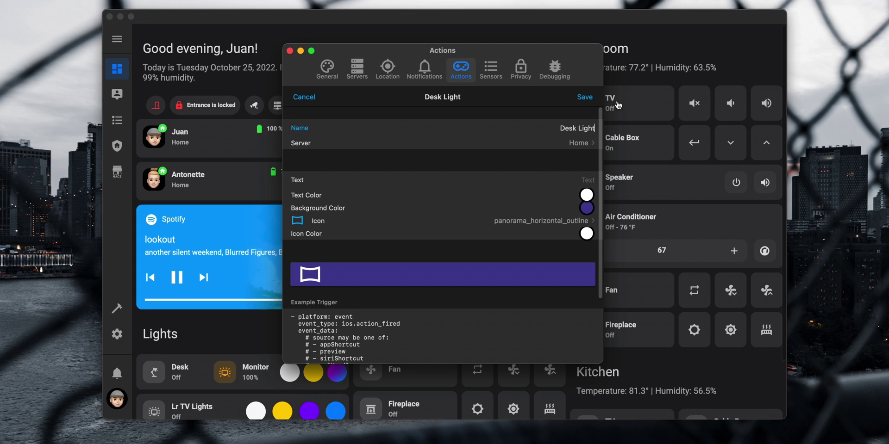
pyautogui.press('Return')
pyautogui.click(575, 181)
pyautogui.write('Desk')
# Search the icons for desk and choose desk_lamp as the Desk Light action's icon.
pyautogui.click(551, 224)
pyautogui.write('desk')
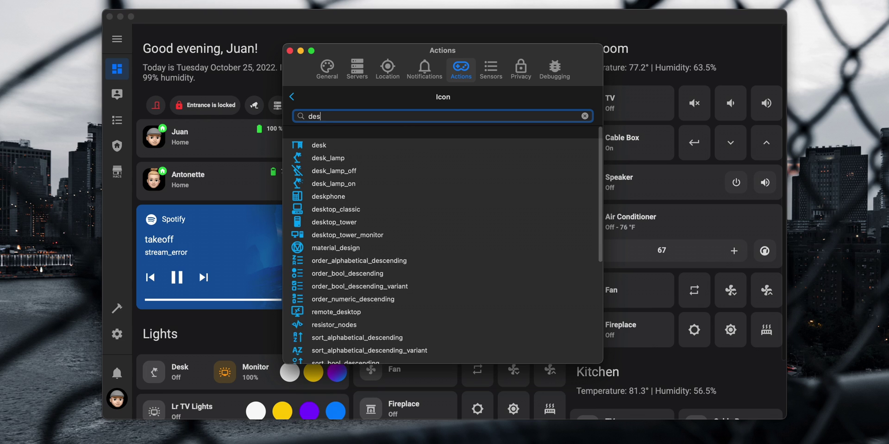
pyautogui.click(340, 158)
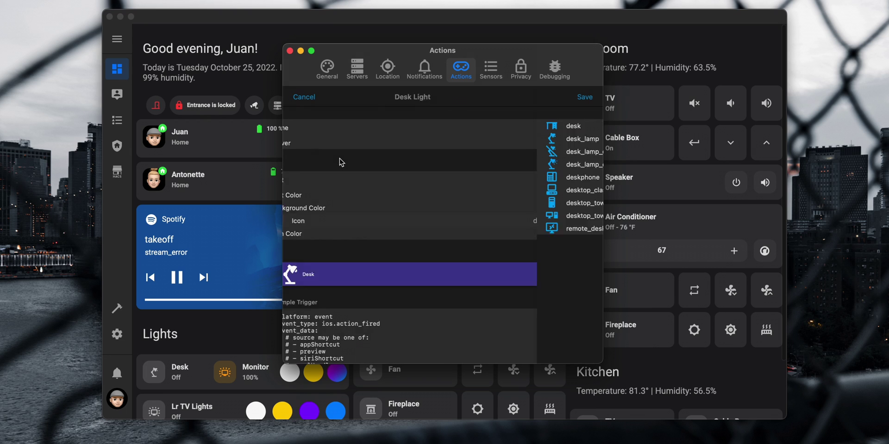
# Set the action's text and icon colors to dark grey and its background to white, and save the action.
pyautogui.click(587, 200)
pyautogui.click(311, 230)
pyautogui.click(327, 241)
pyautogui.click(551, 294)
pyautogui.click(309, 268)
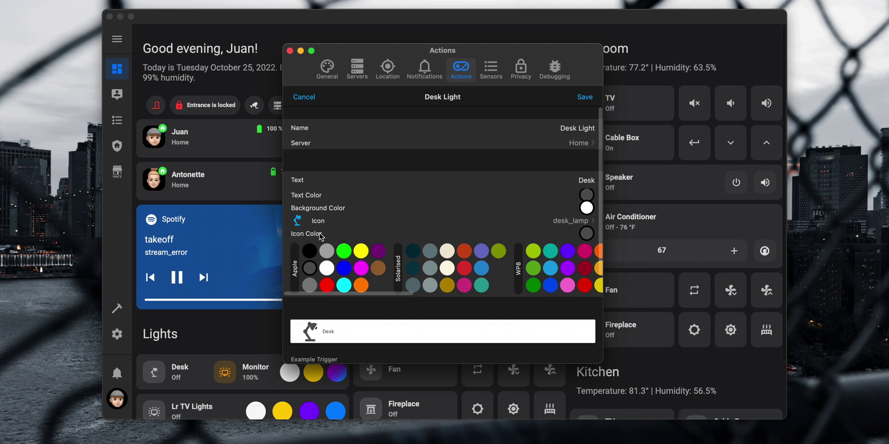
pyautogui.click(318, 234)
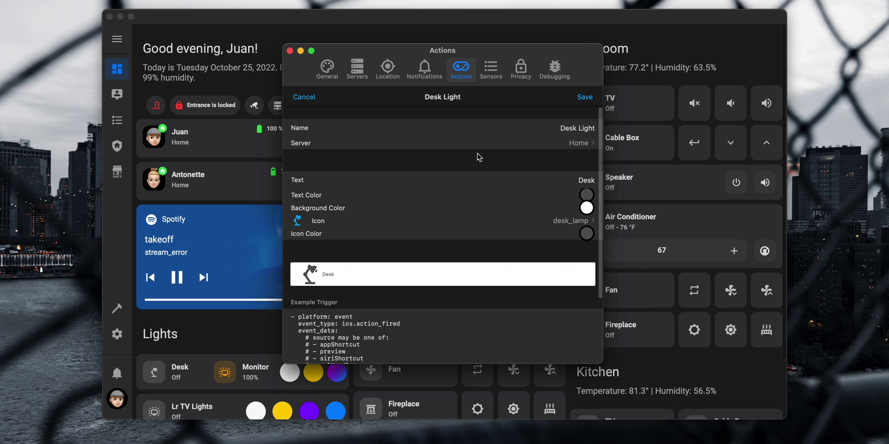
pyautogui.click(581, 99)
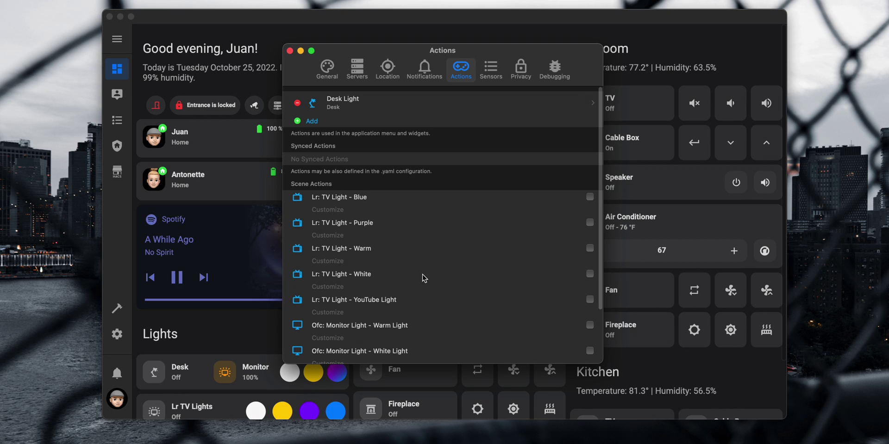
# Start a new empty automation in the Home Assistant settings.
pyautogui.click(381, 23)
pyautogui.click(117, 334)
pyautogui.click(397, 168)
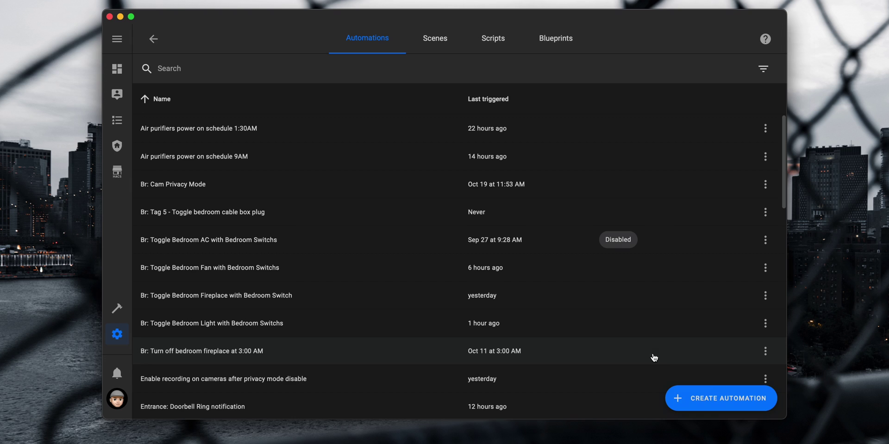
pyautogui.click(717, 401)
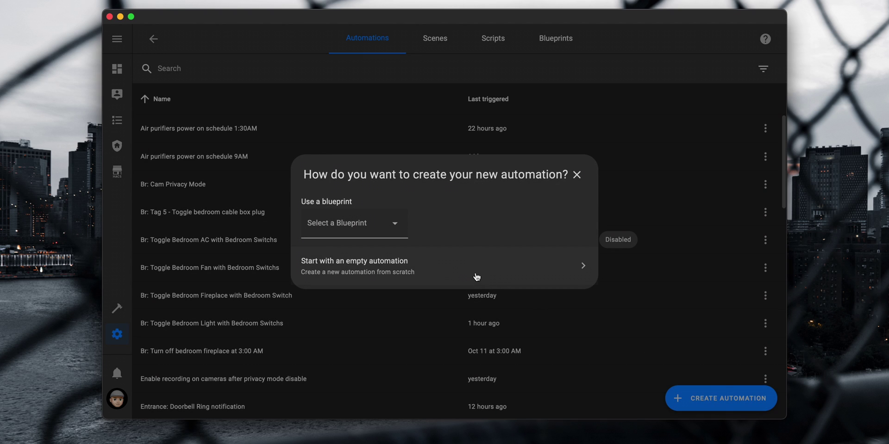
pyautogui.click(460, 269)
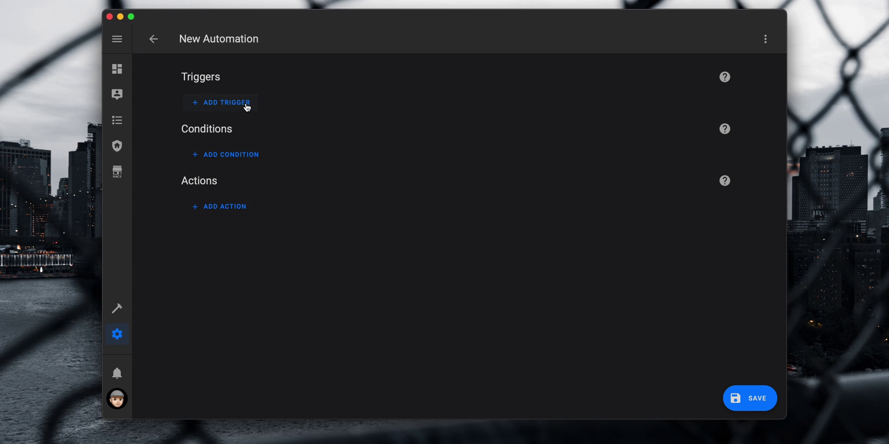
# Add an event trigger with event type ios.action_fired and event data actionName: "Desk Light".
pyautogui.click(227, 102)
pyautogui.click(252, 161)
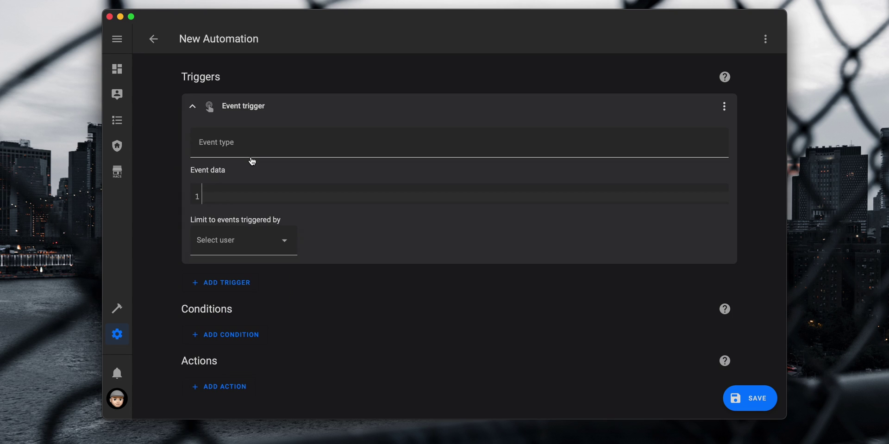
pyautogui.click(255, 151)
pyautogui.write('ios.action_fired')
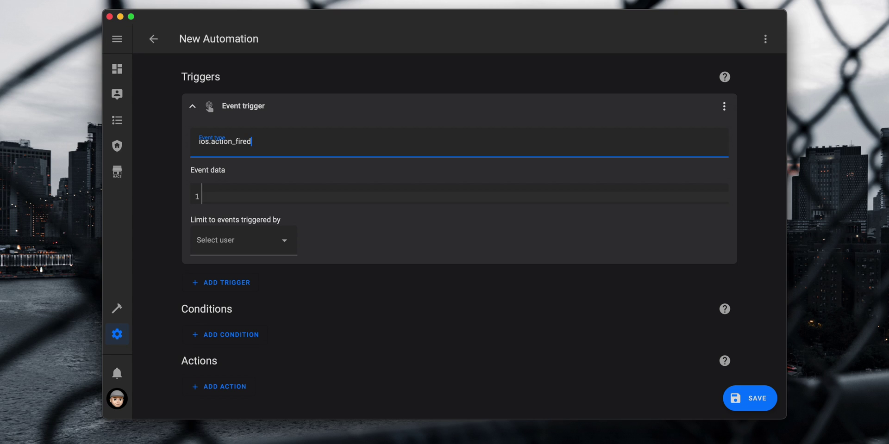
pyautogui.click(204, 200)
pyautogui.write('actionName: "Desk Light"')
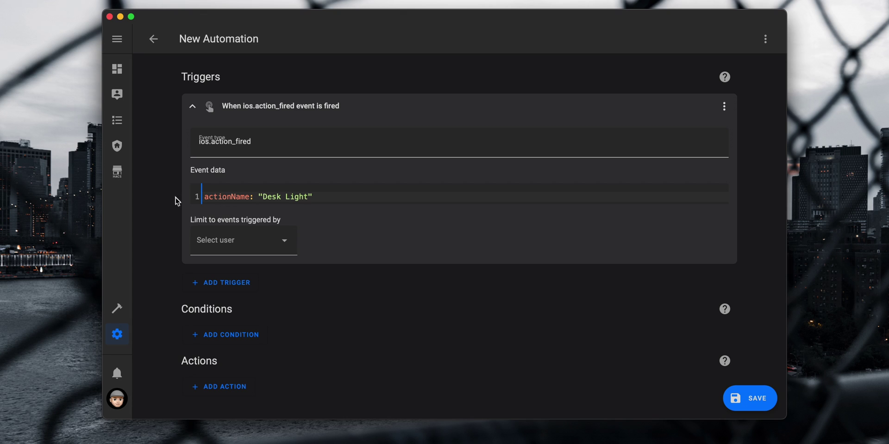
# Add a Call a service action to the automation using the Light: Toggle service.
pyautogui.click(231, 398)
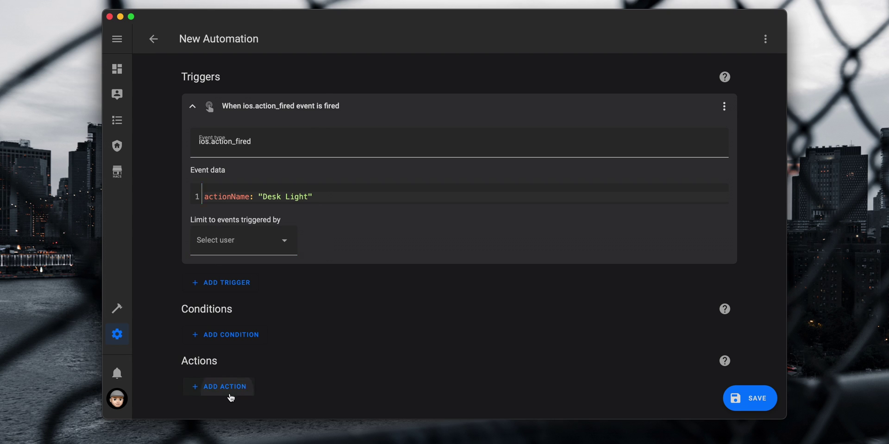
pyautogui.click(245, 69)
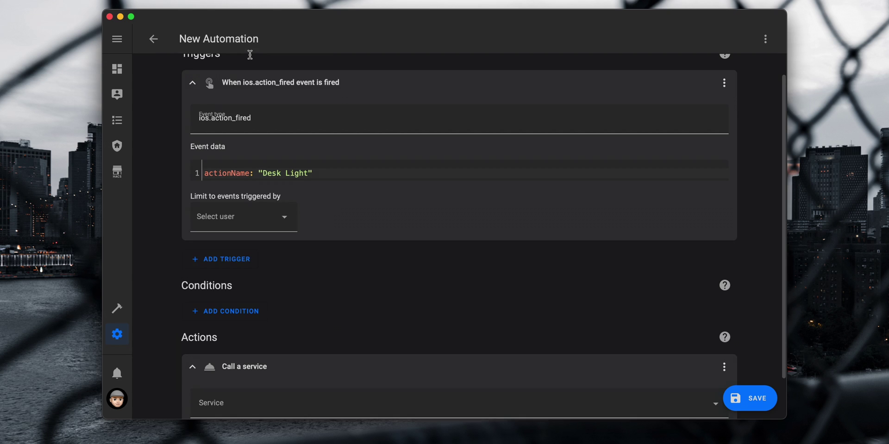
pyautogui.scroll(-1, 264, 287)
pyautogui.click(258, 351)
pyautogui.write('Light: Toggle')
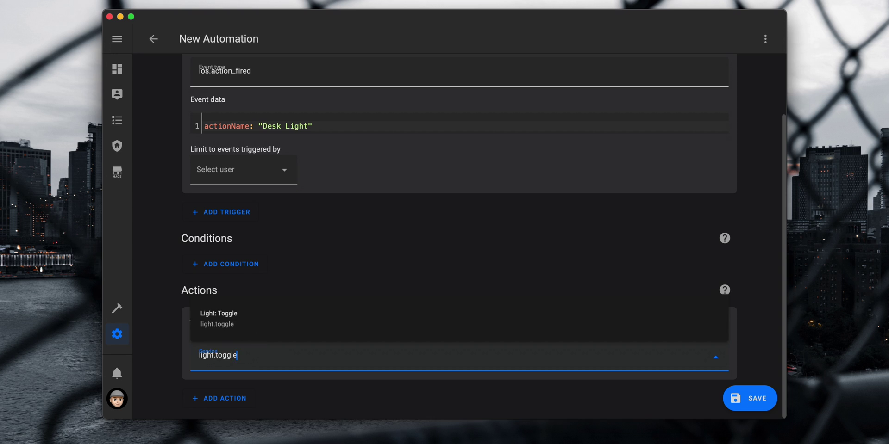
pyautogui.press('Return')
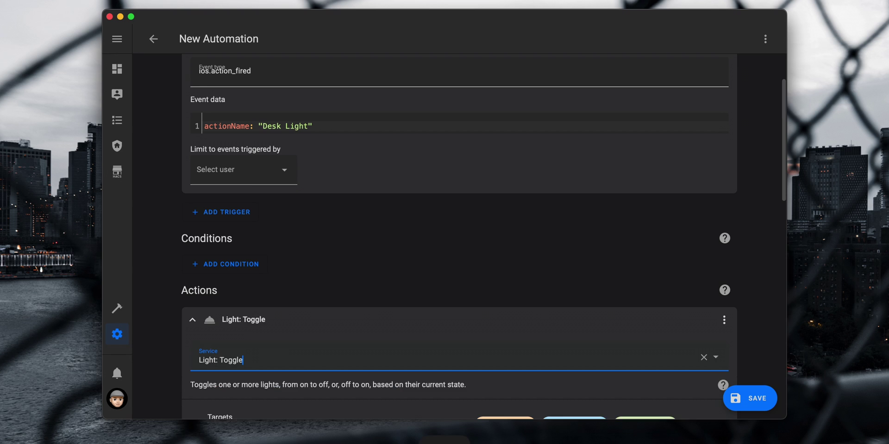
# Set the Desk Light entity as the target of the Light: Toggle service.
pyautogui.scroll(-4, 458, 232)
pyautogui.click(630, 263)
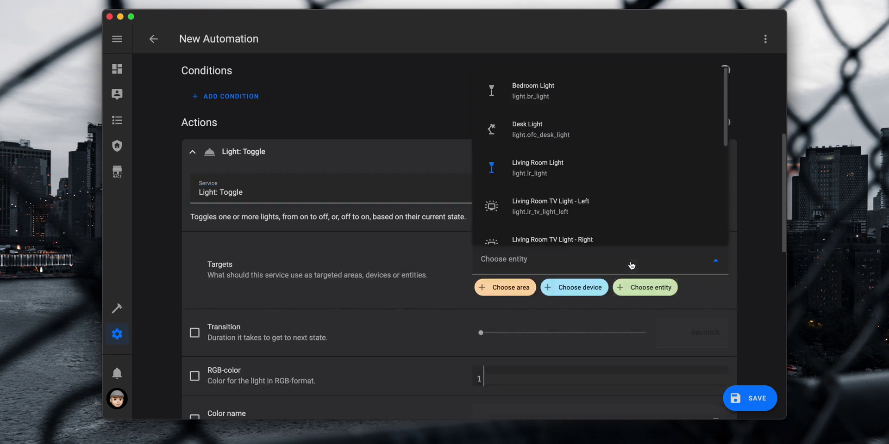
pyautogui.write('Desk Light')
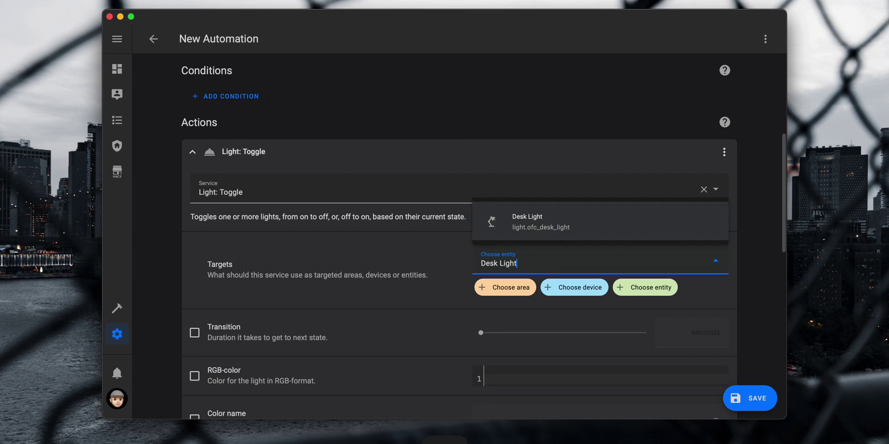
pyautogui.press('Return')
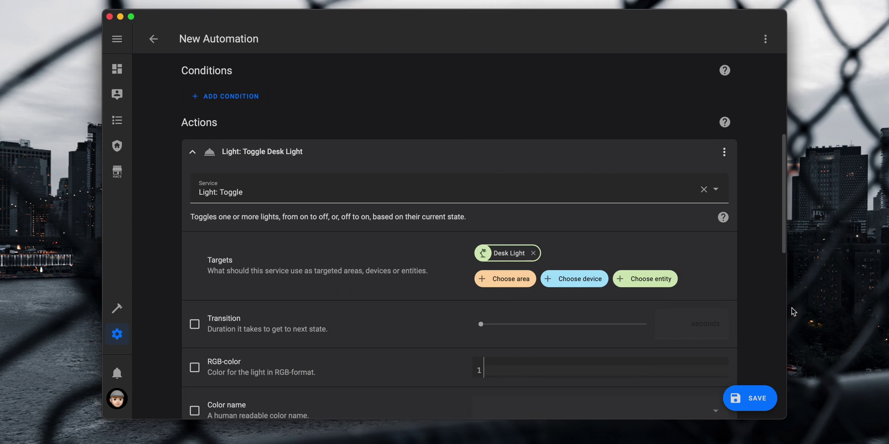
# Save the automation under the name "YT: Toggle Desk Light with Action".
pyautogui.click(749, 398)
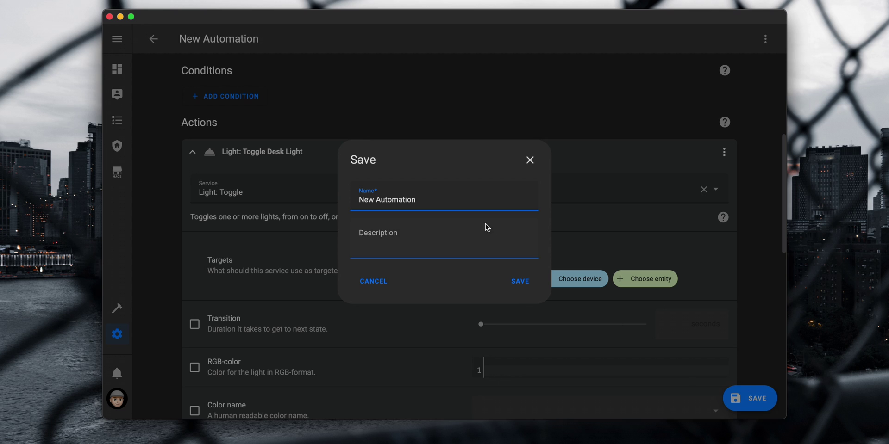
pyautogui.tripleClick(469, 199)
pyautogui.write('YT: Toggle Desk Light with Action')
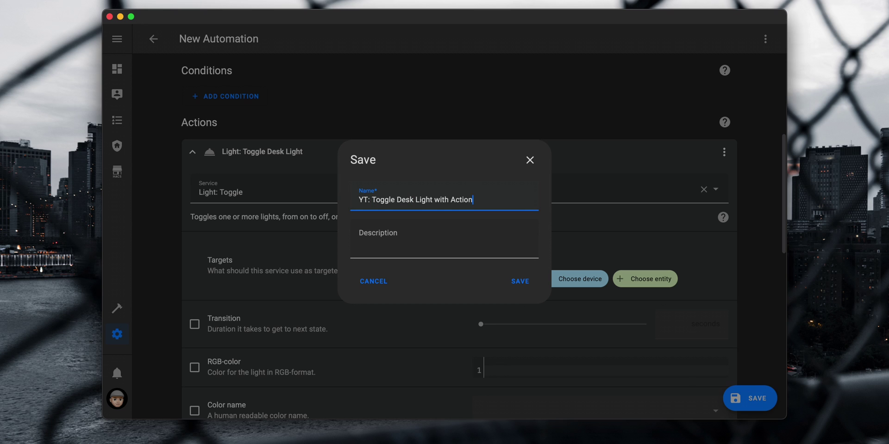
pyautogui.click(523, 288)
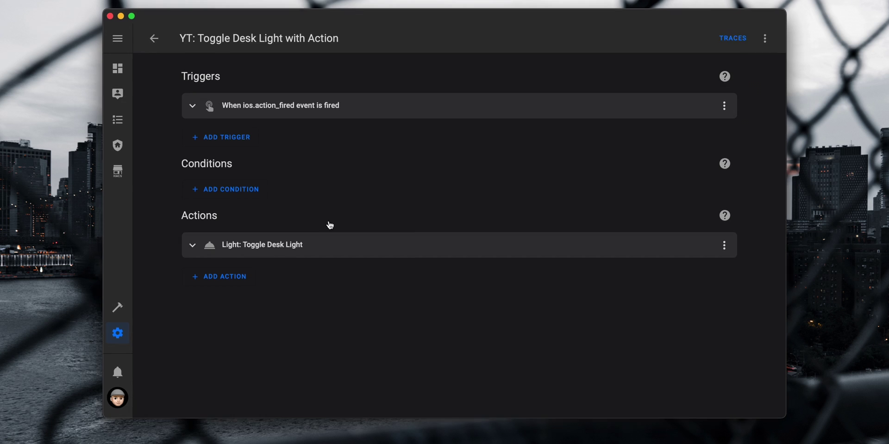
# Return to the lights on the Overview dashboard and view the app's list of available actions.
pyautogui.click(118, 69)
pyautogui.scroll(-2, 200, 117)
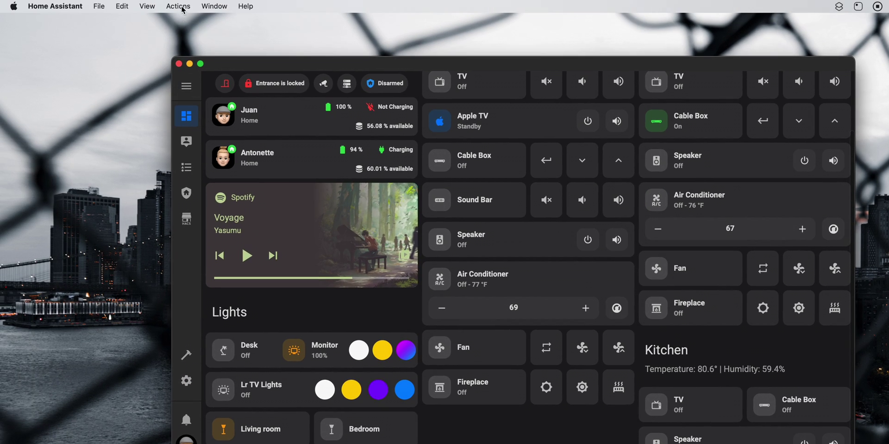
pyautogui.click(179, 6)
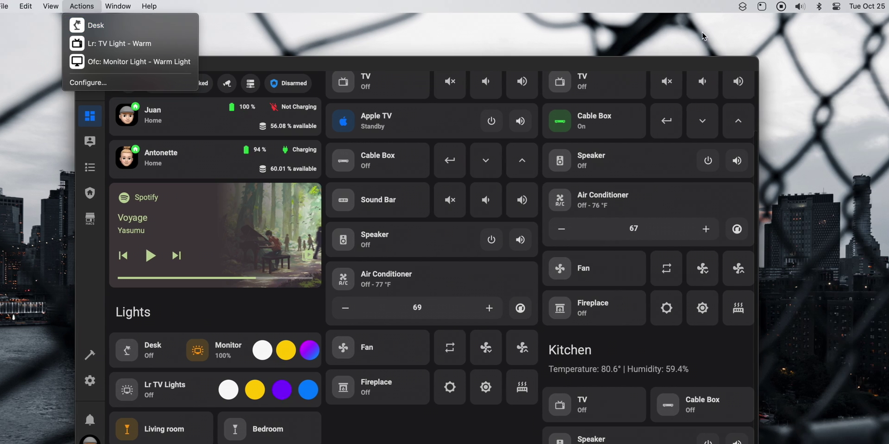
# Start editing the Notification Center widgets and preview the Home Assistant Actions widget in medium and large sizes.
pyautogui.click(836, 6)
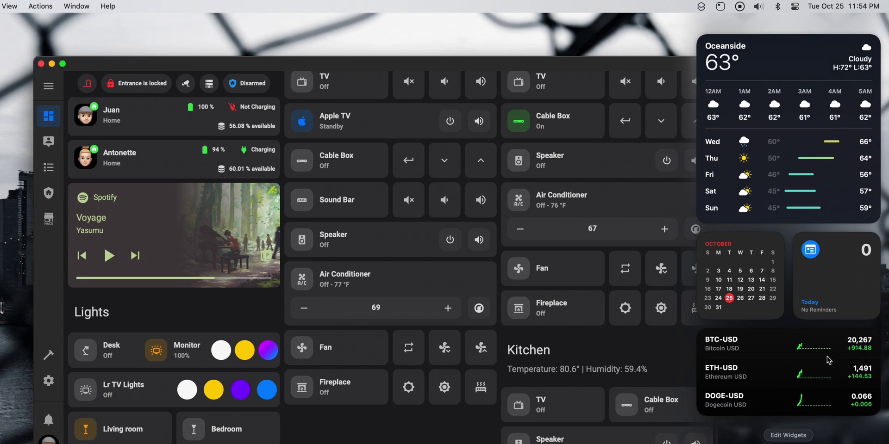
pyautogui.click(795, 437)
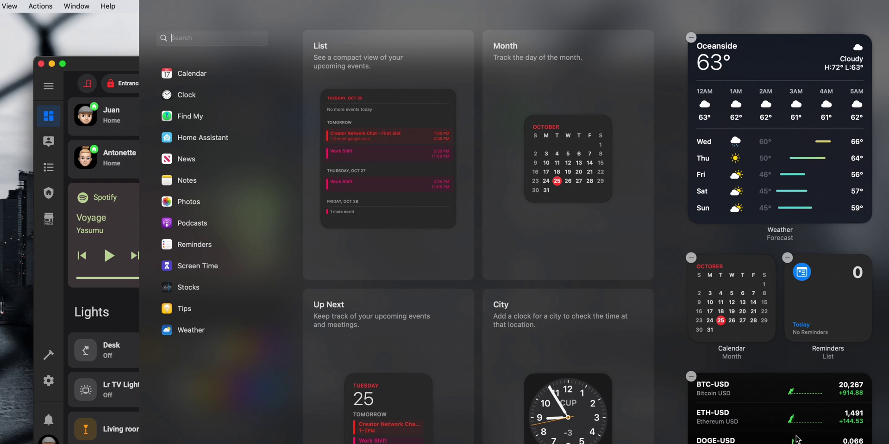
pyautogui.click(234, 146)
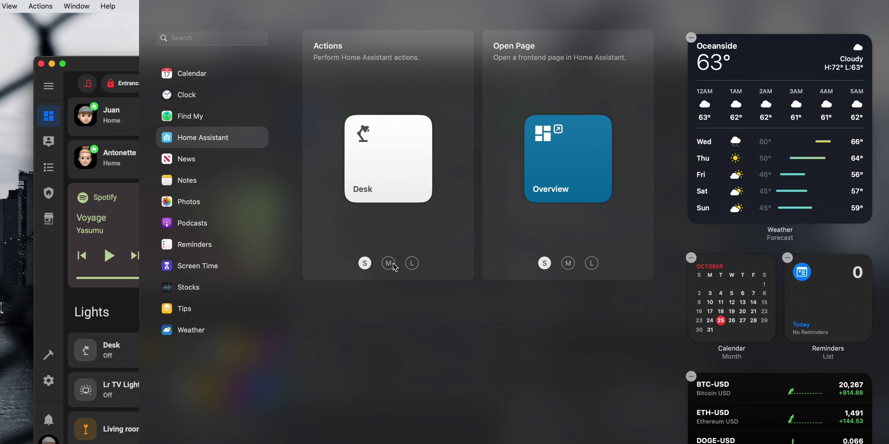
pyautogui.click(389, 263)
pyautogui.click(411, 264)
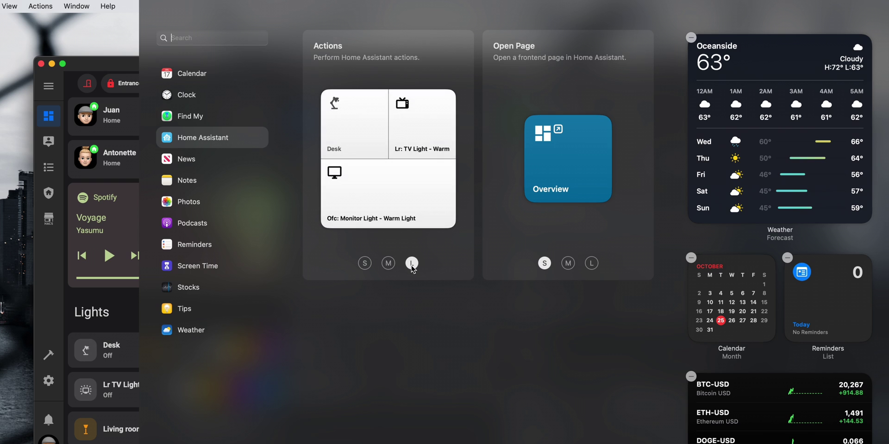
# Add a small Home Assistant Actions widget to Notification Center, assign it the Desk Light action, and finish editing the widgets.
pyautogui.click(369, 266)
pyautogui.click(371, 164)
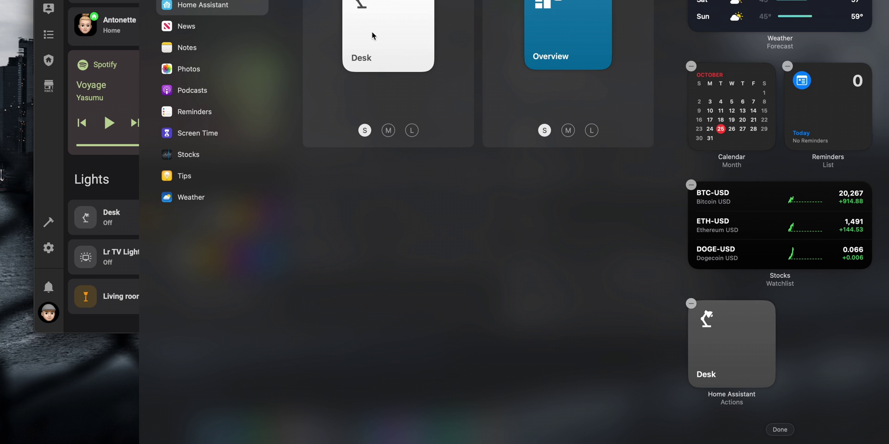
pyautogui.click(731, 354)
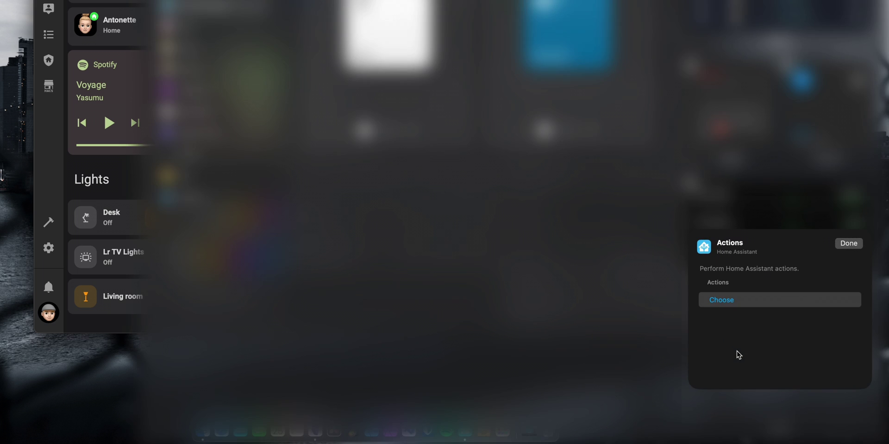
pyautogui.click(720, 301)
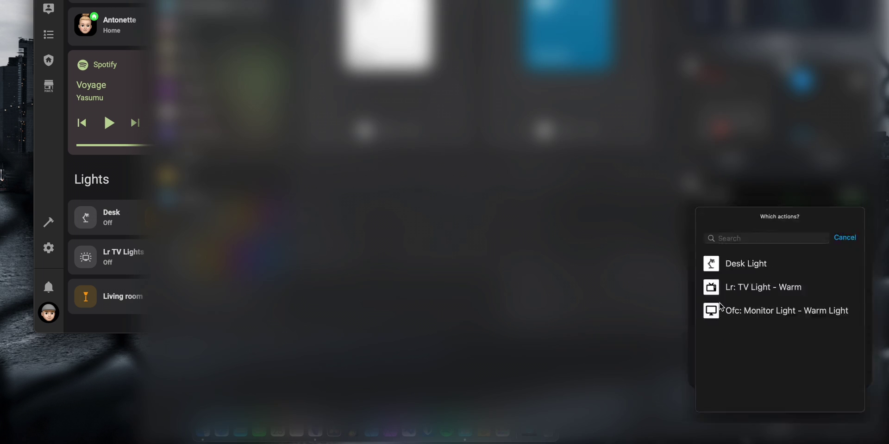
pyautogui.click(762, 270)
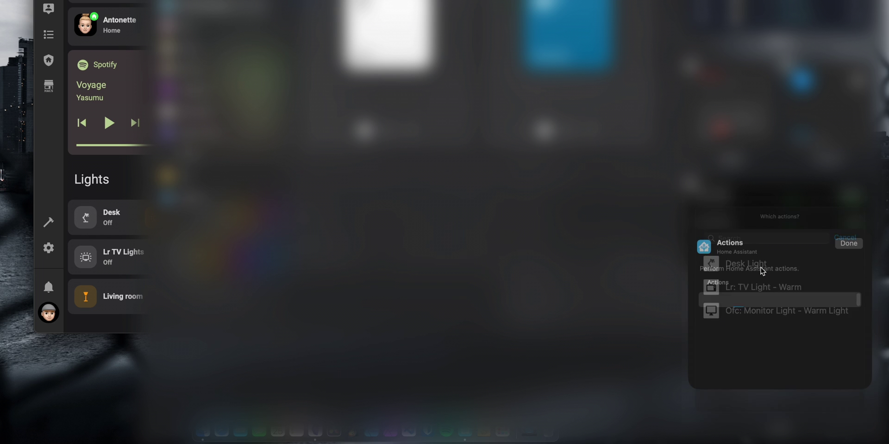
pyautogui.click(856, 246)
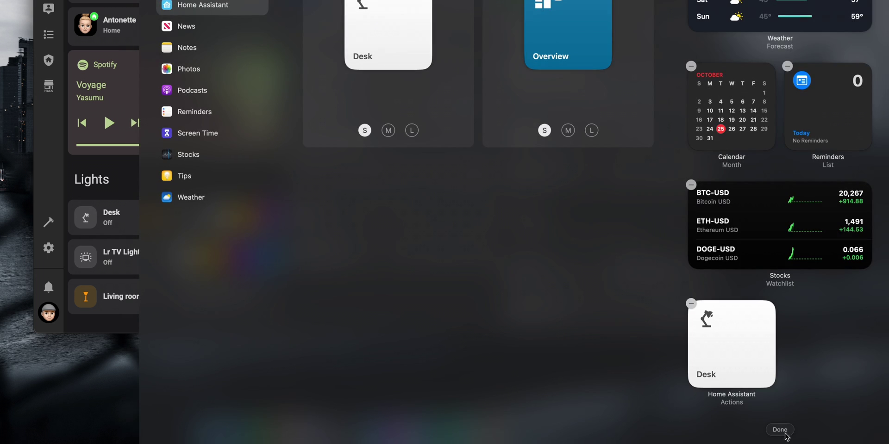
pyautogui.click(783, 431)
# Test the new Desk widget in Notification Center by toggling the desk light with it.
pyautogui.click(728, 407)
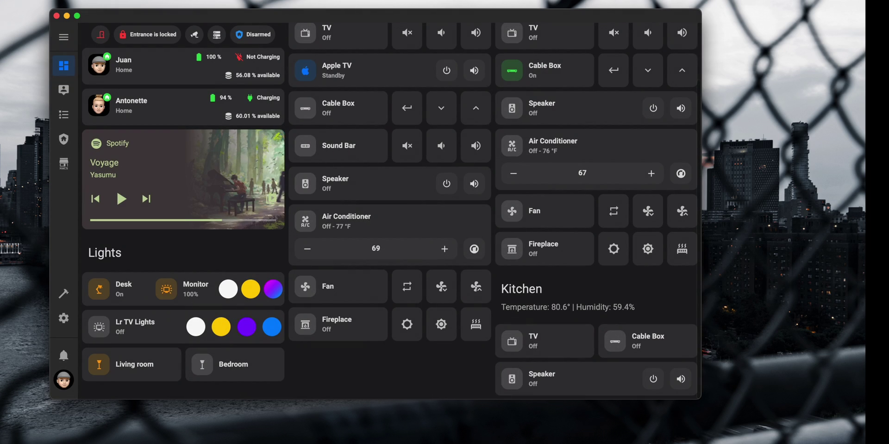
pyautogui.click(730, 391)
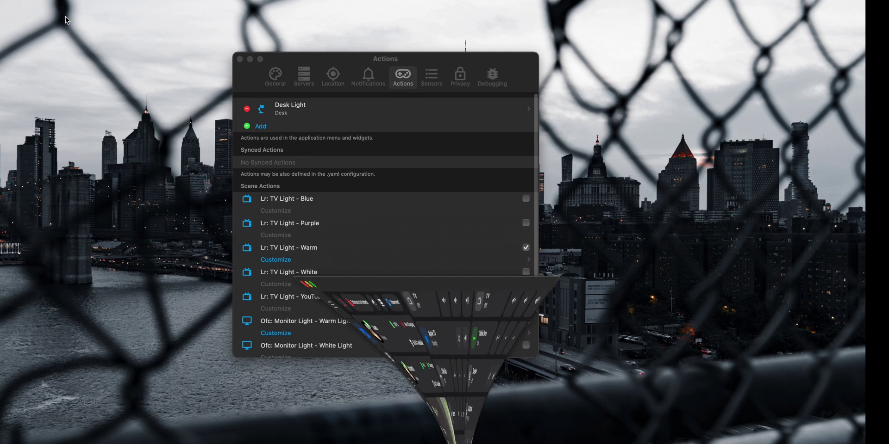
pyautogui.click(735, 388)
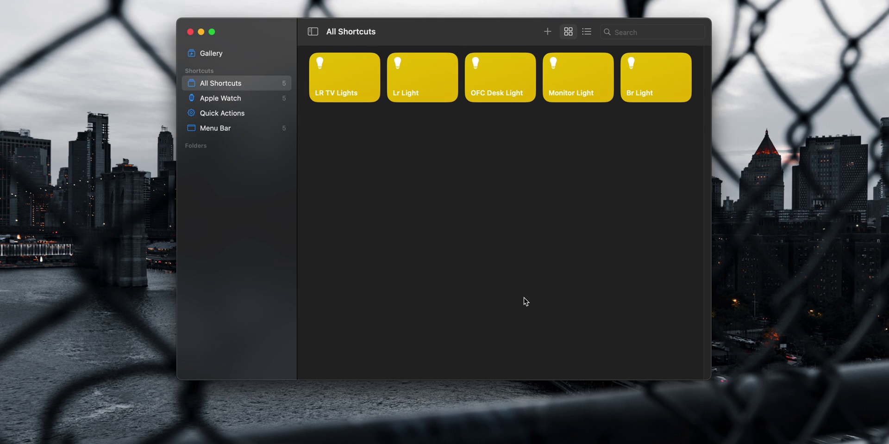
# Create a new shortcut in the Shortcuts app and name it "Desk Light".
pyautogui.click(547, 32)
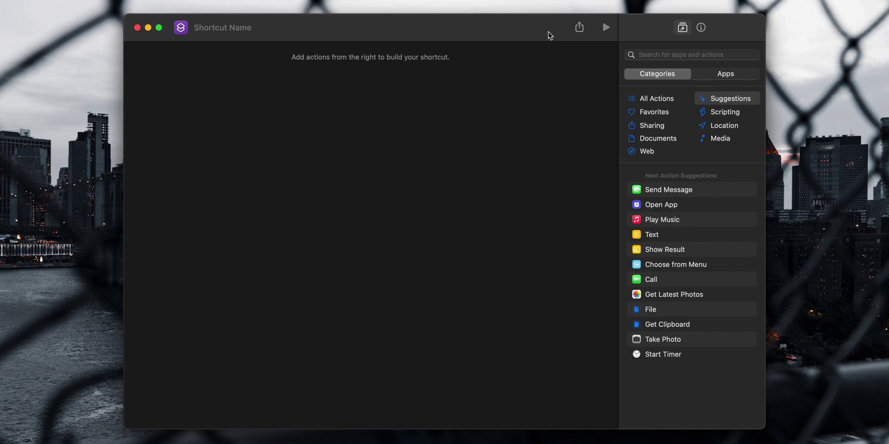
pyautogui.click(204, 26)
pyautogui.write('Desk Light')
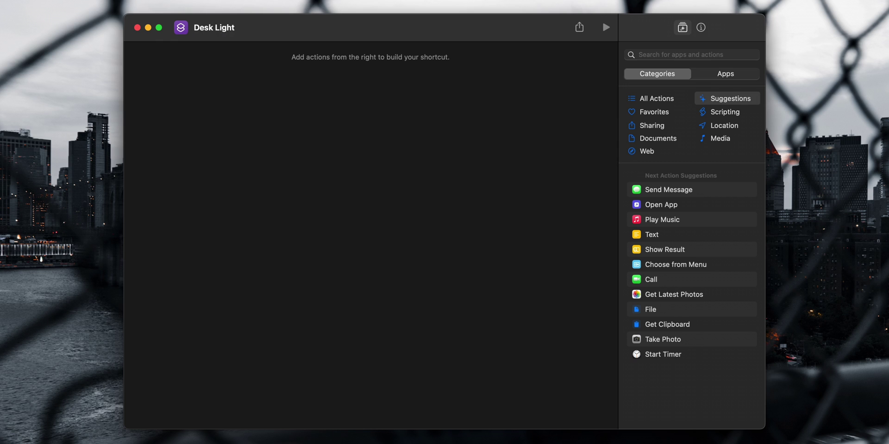
# Give the Desk Light shortcut a light bulb symbol with a yellow background.
pyautogui.click(181, 28)
pyautogui.scroll(3, 189, 150)
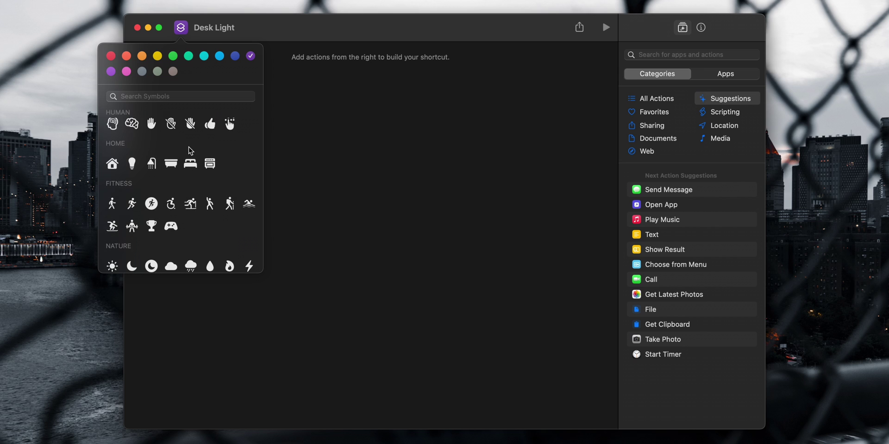
pyautogui.click(132, 163)
pyautogui.click(157, 56)
pyautogui.click(262, 31)
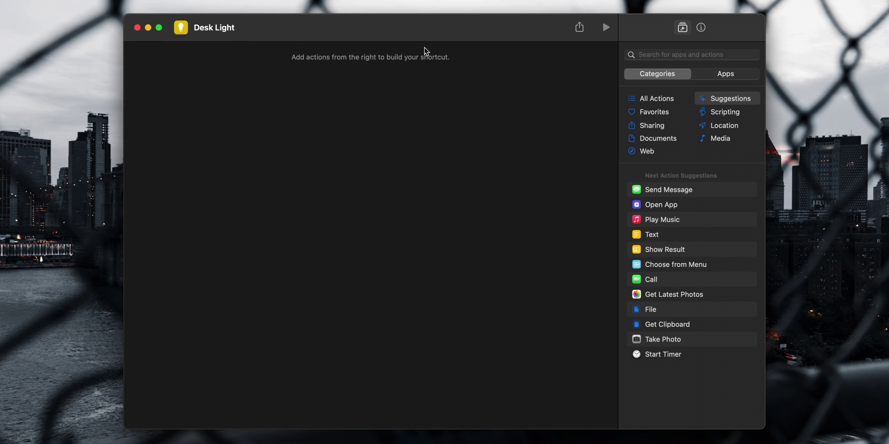
# Find the Dictionary action and add it to the empty Desk Light shortcut.
pyautogui.click(699, 54)
pyautogui.write('Dictionary')
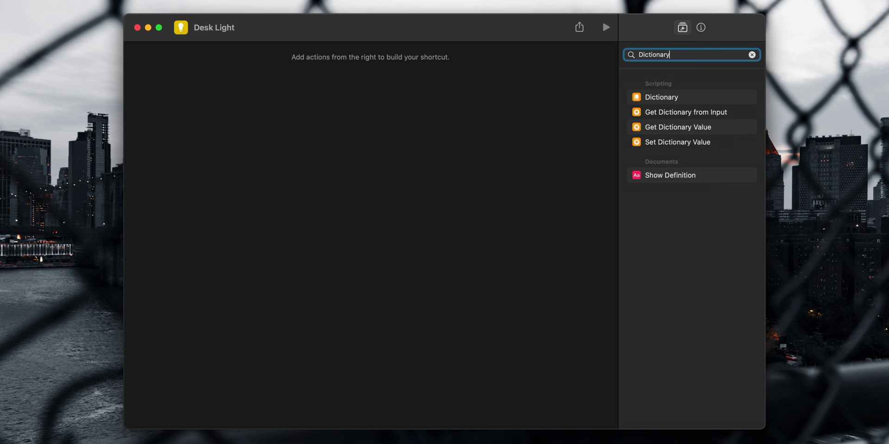
pyautogui.moveTo(677, 101); pyautogui.dragTo(441, 119)
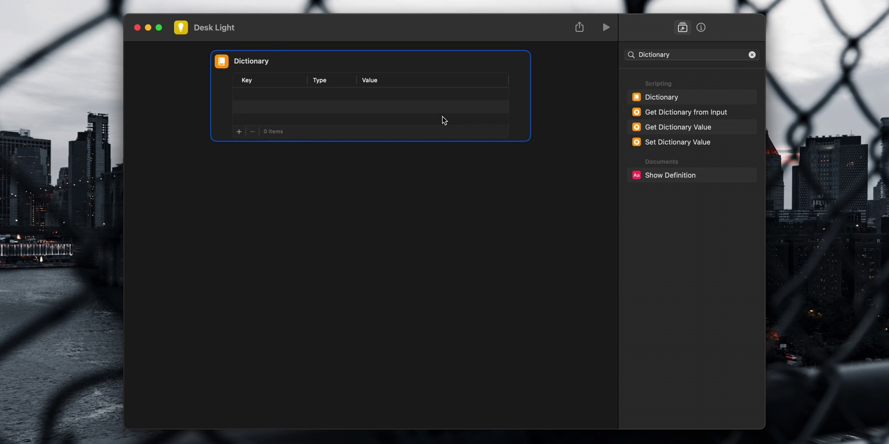
# Add a text item to the Dictionary with the key entity_id and the value light.ofc_desk_light.
pyautogui.click(239, 132)
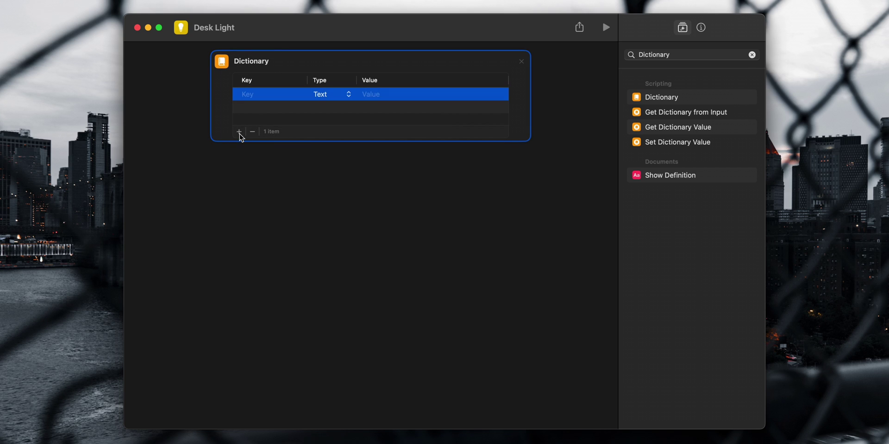
pyautogui.click(254, 95)
pyautogui.write('entity_id')
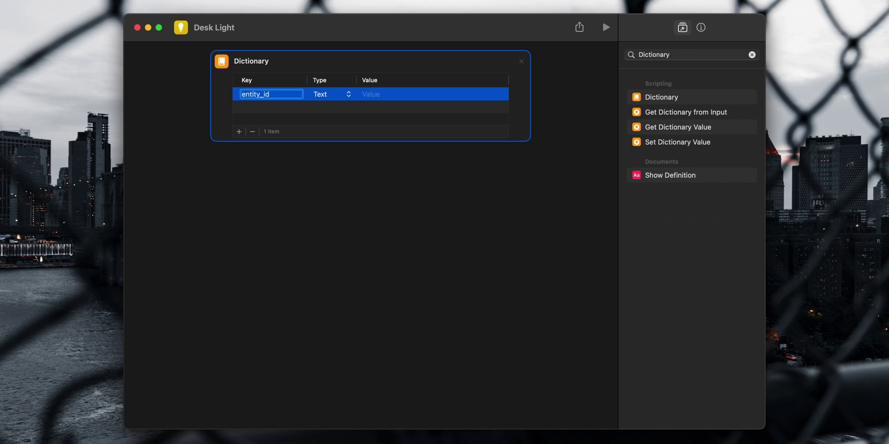
pyautogui.click(370, 96)
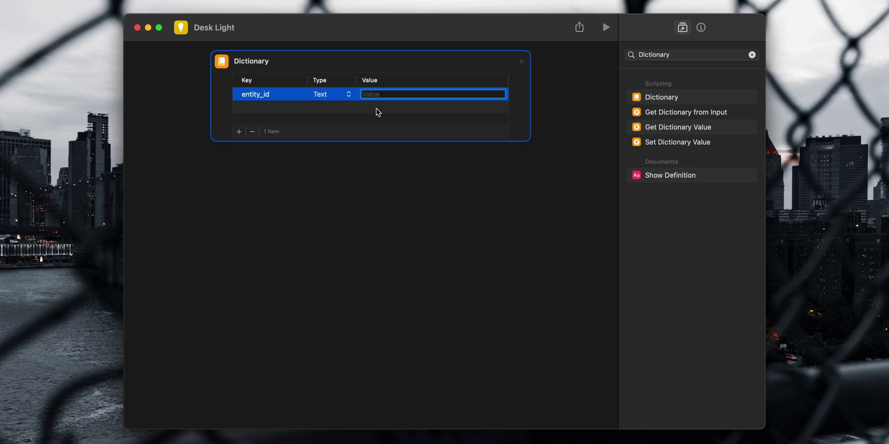
pyautogui.write('light.ofc_desk_light')
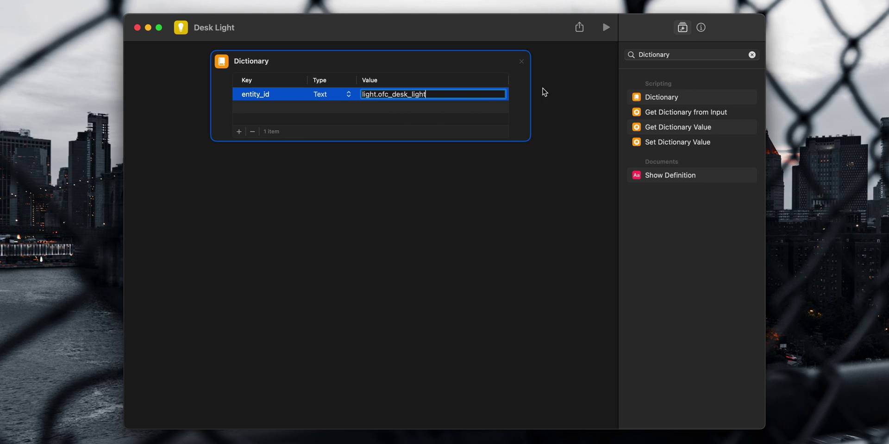
# Add the Home Assistant Call Service action below the Dictionary and set its service to light.toggle.
pyautogui.click(674, 55)
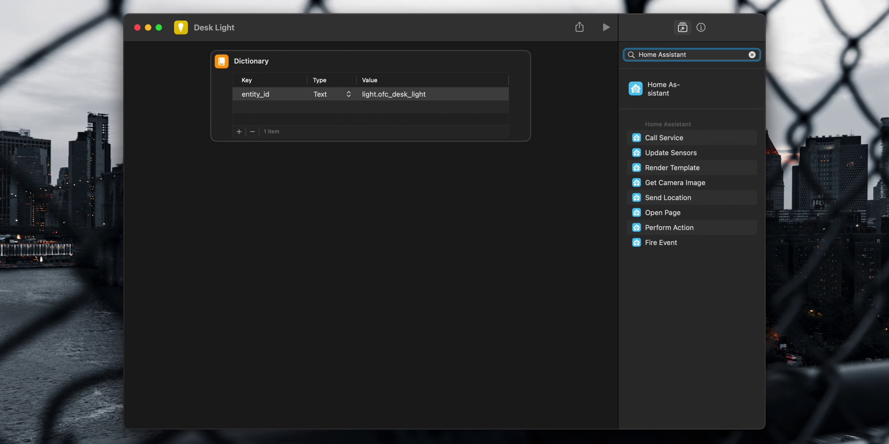
pyautogui.moveTo(681, 144); pyautogui.dragTo(333, 206)
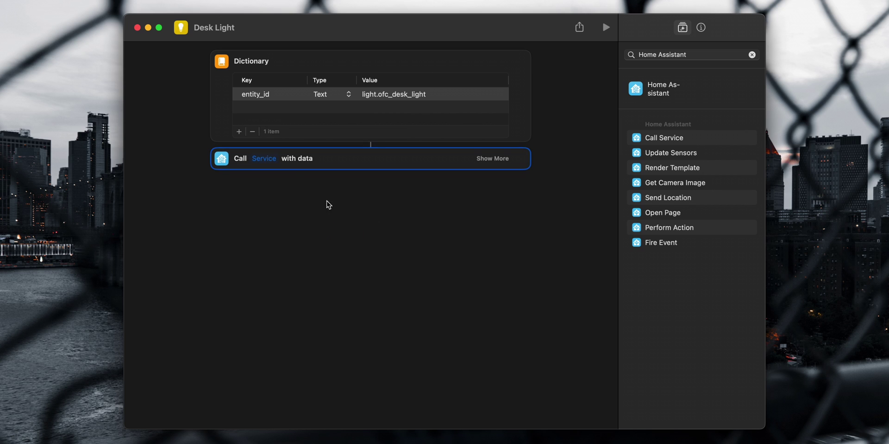
pyautogui.click(273, 160)
pyautogui.write('light.to')
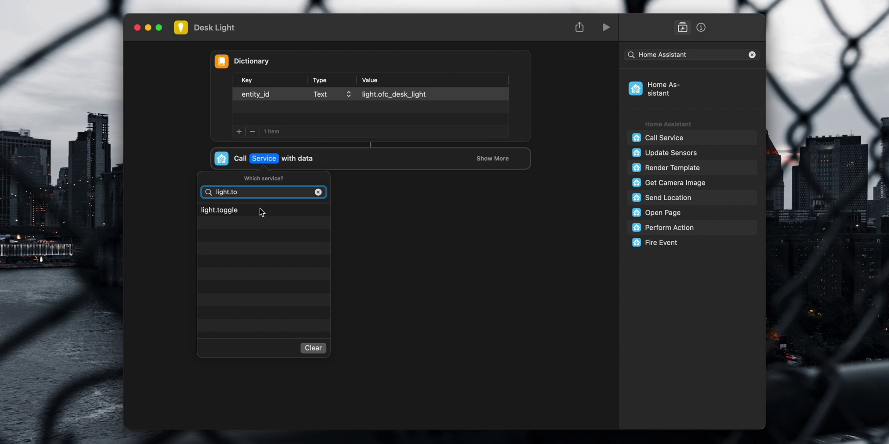
pyautogui.click(262, 211)
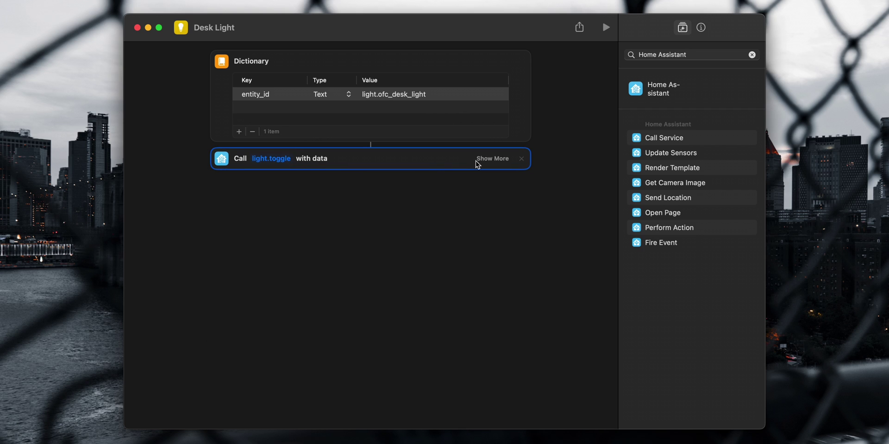
# Set the Call Service action's server to Home, with the Dictionary as its data and Show When Run turned off.
pyautogui.click(481, 160)
pyautogui.click(341, 185)
pyautogui.click(314, 236)
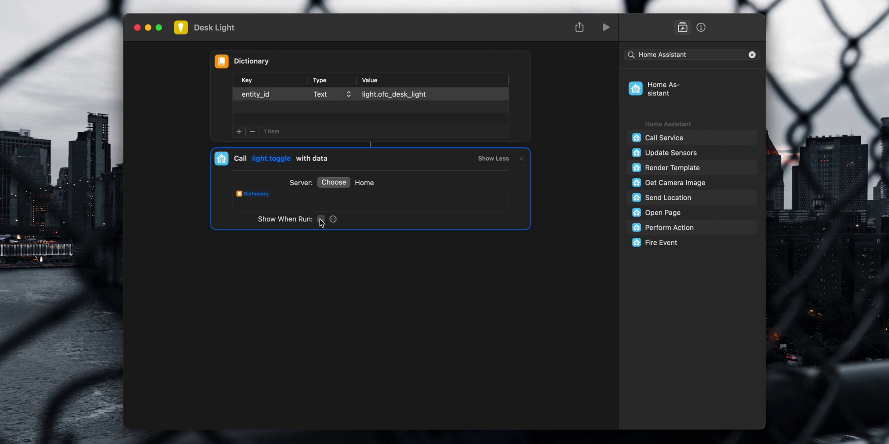
pyautogui.click(343, 250)
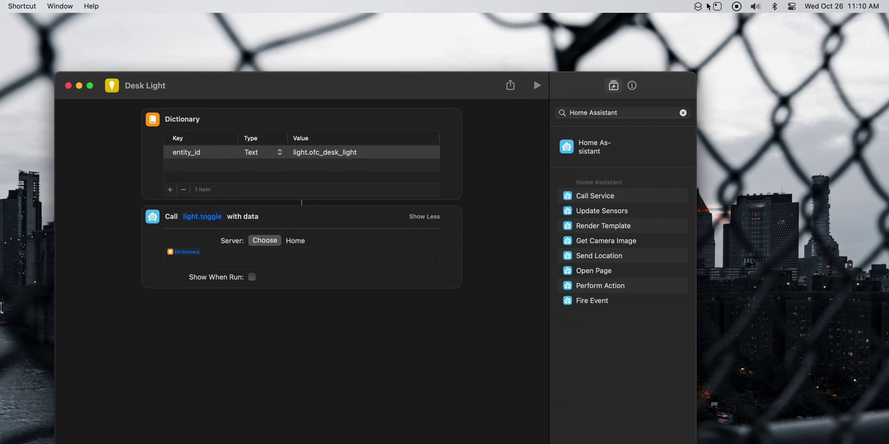
# Pin the Desk Light shortcut in the menu bar and run it from the menu bar's shortcut list.
pyautogui.click(698, 7)
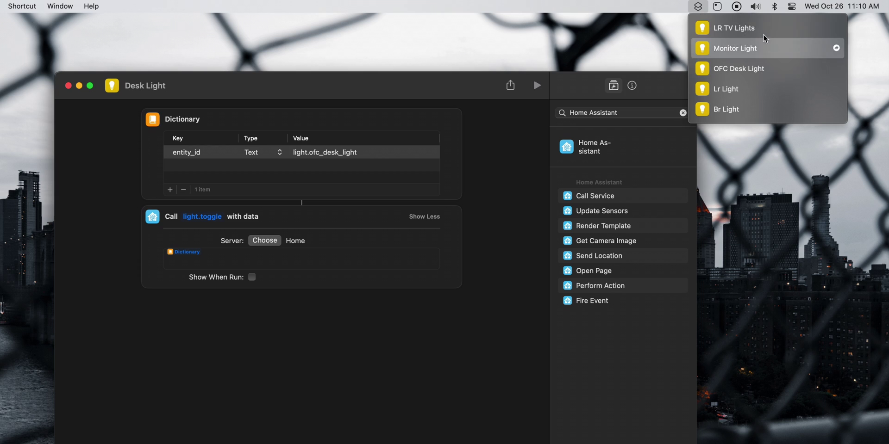
pyautogui.click(699, 7)
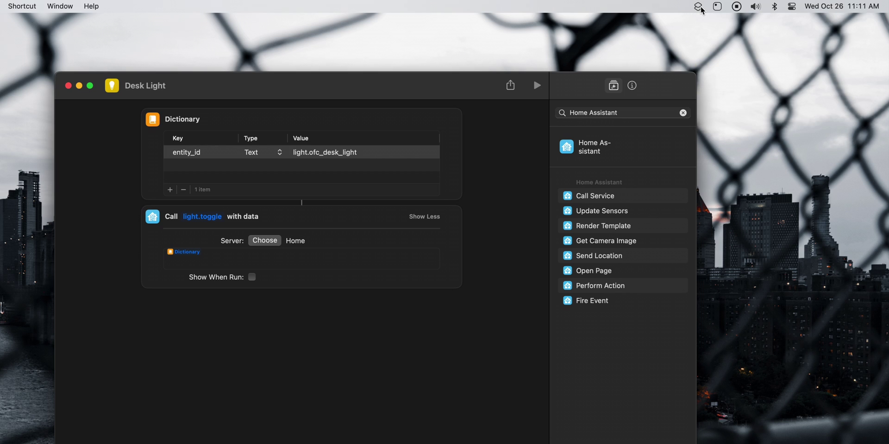
pyautogui.click(633, 87)
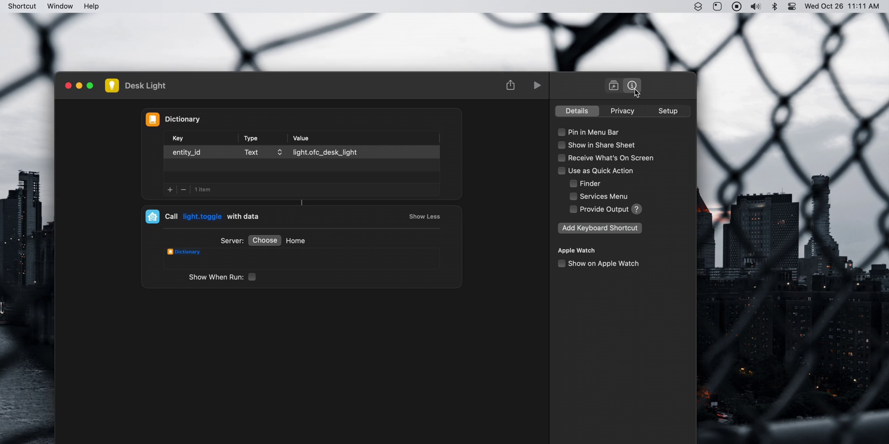
pyautogui.click(562, 133)
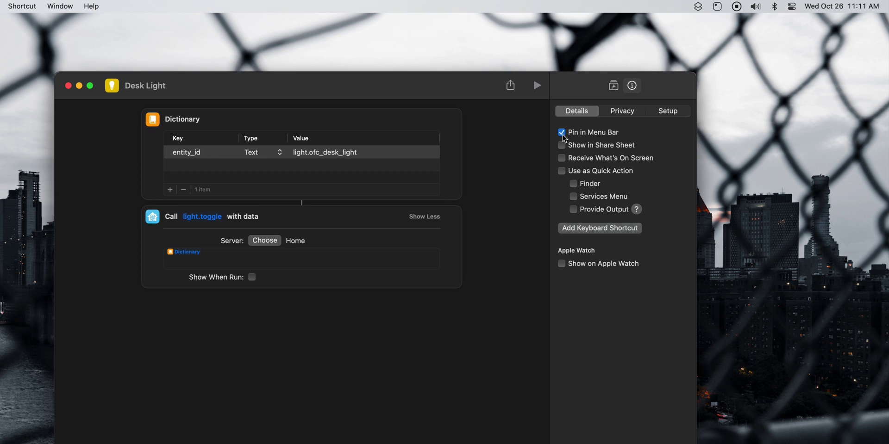
pyautogui.click(697, 6)
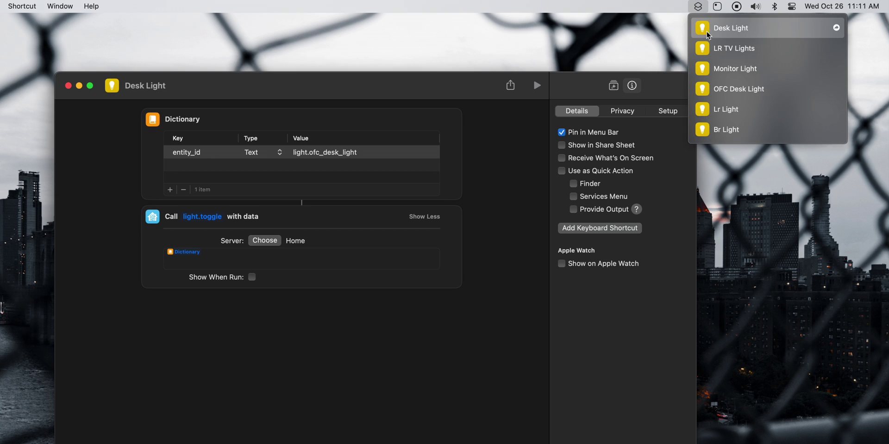
pyautogui.click(750, 32)
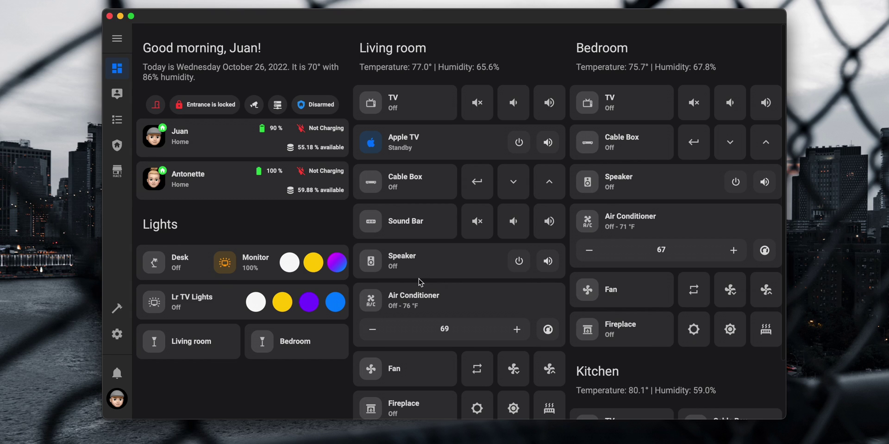
# Switch to the Home Assistant app, create an empty automation from scratch, and add a State trigger to it.
pyautogui.click(118, 341)
pyautogui.click(373, 160)
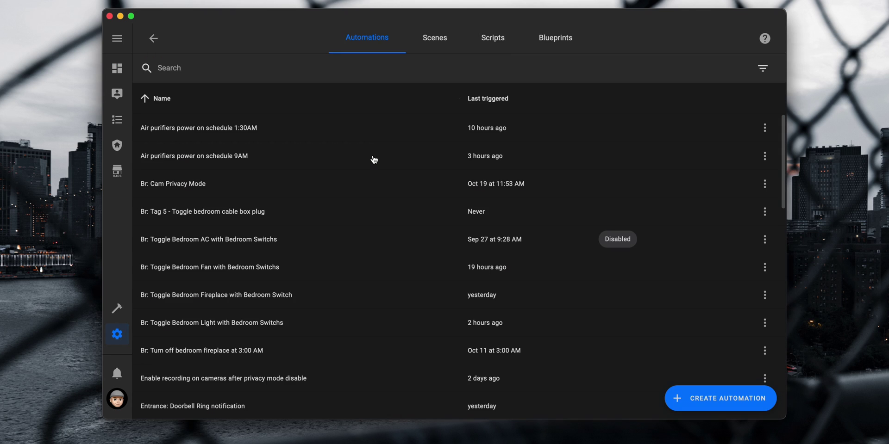
pyautogui.click(704, 404)
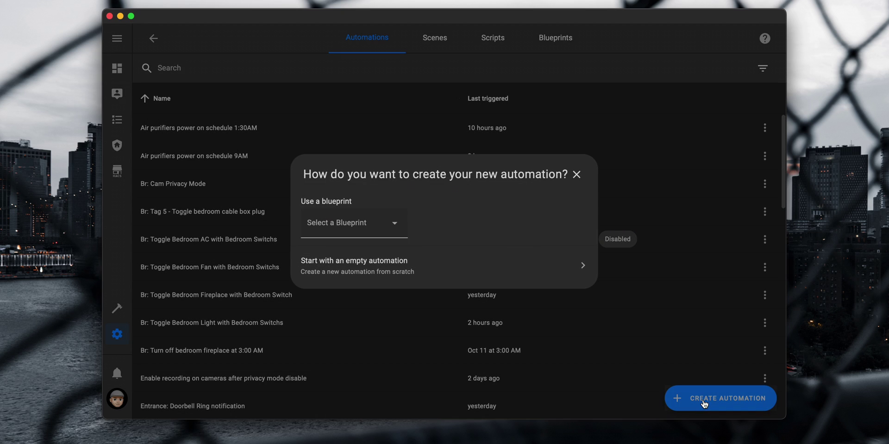
pyautogui.click(530, 270)
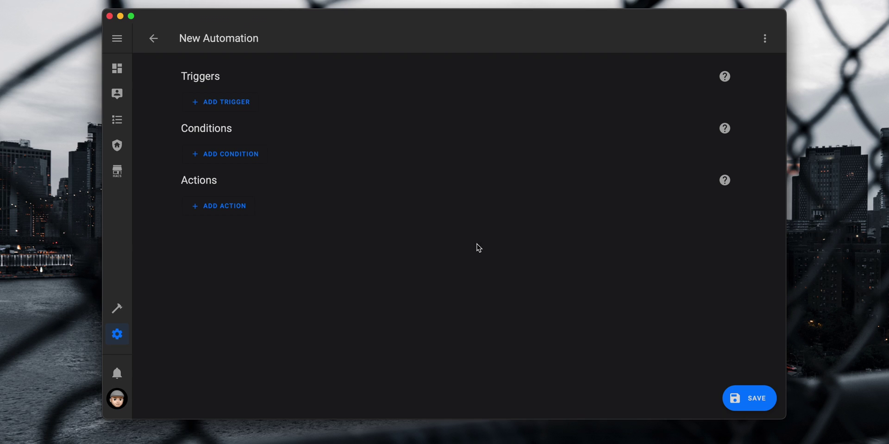
pyautogui.click(238, 105)
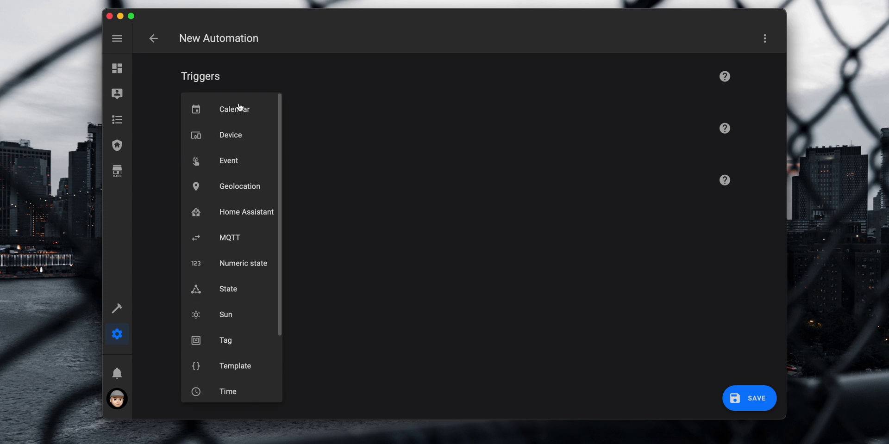
pyautogui.click(237, 294)
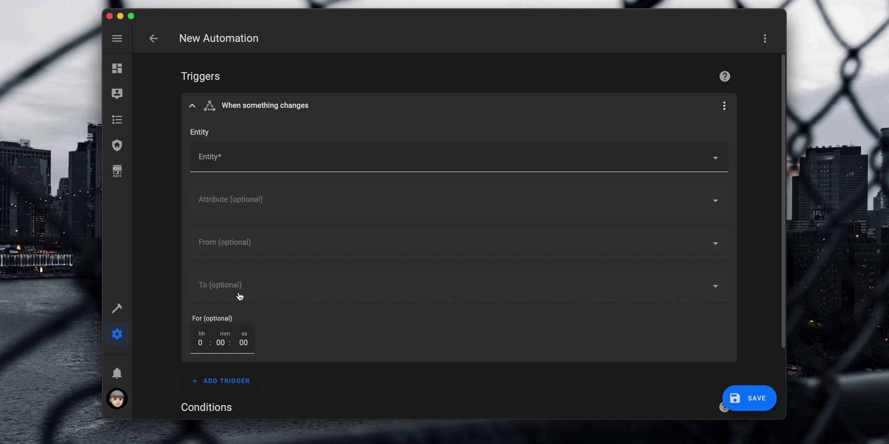
# Set the trigger's entity to binary_sensor.ofc_mac_studio_active, its attribute to Screen Off and its To value to true.
pyautogui.click(299, 165)
pyautogui.write('binary_sensor.ofc_mac_studio_active')
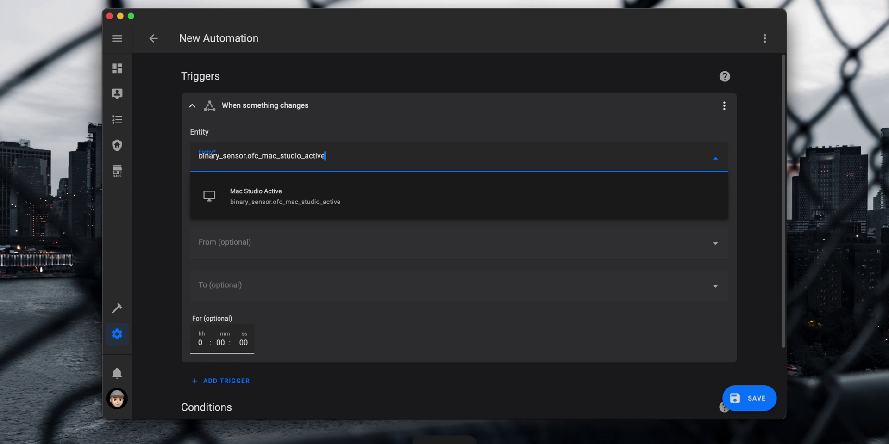
pyautogui.press('Down')
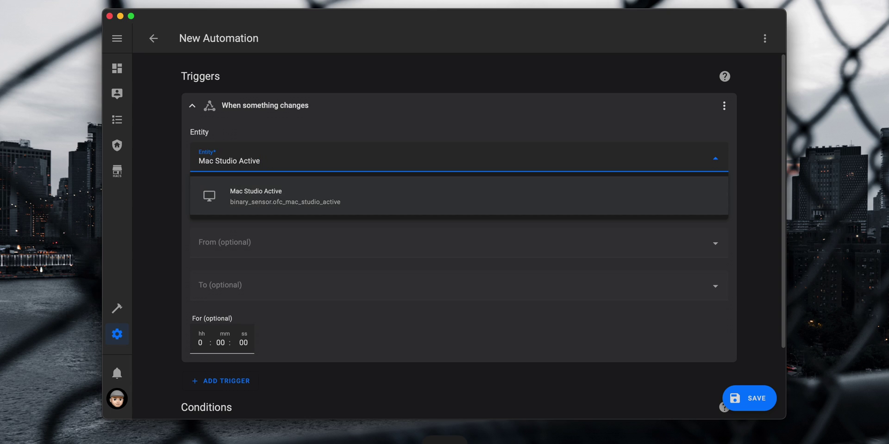
pyautogui.click(308, 186)
pyautogui.click(280, 230)
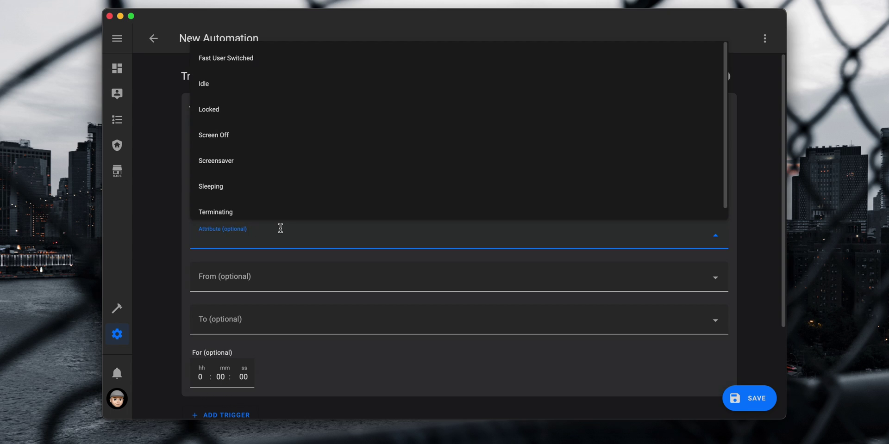
pyautogui.click(249, 135)
pyautogui.click(262, 315)
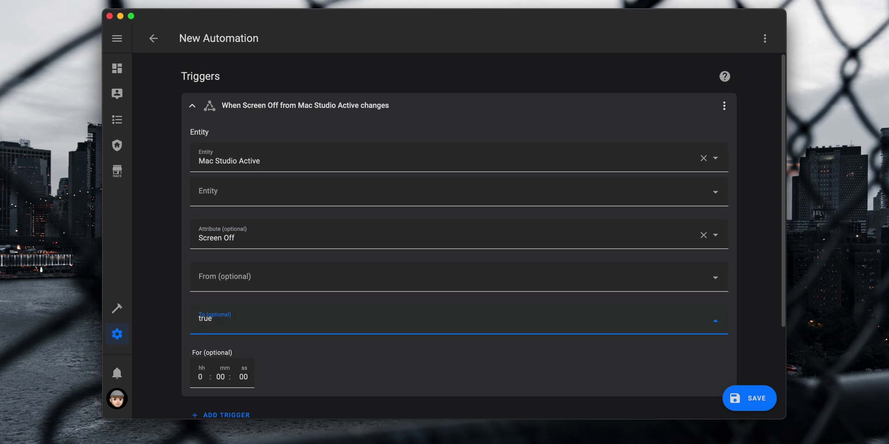
# Switch the Screen Off trigger to YAML editing and remove the quotes around the true value.
pyautogui.click(724, 106)
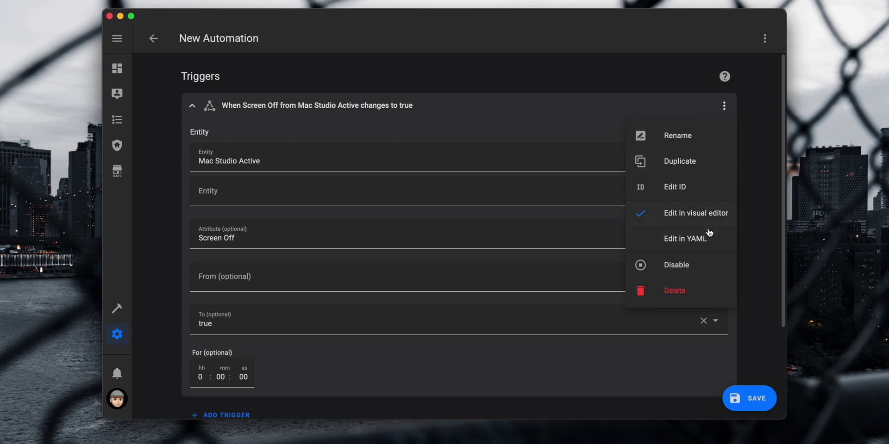
pyautogui.click(701, 244)
pyautogui.click(287, 181)
pyautogui.press('BackSpace')
pyautogui.press('Left')
pyautogui.press('Left')
pyautogui.press('Left')
pyautogui.press('Left')
pyautogui.press('BackSpace')
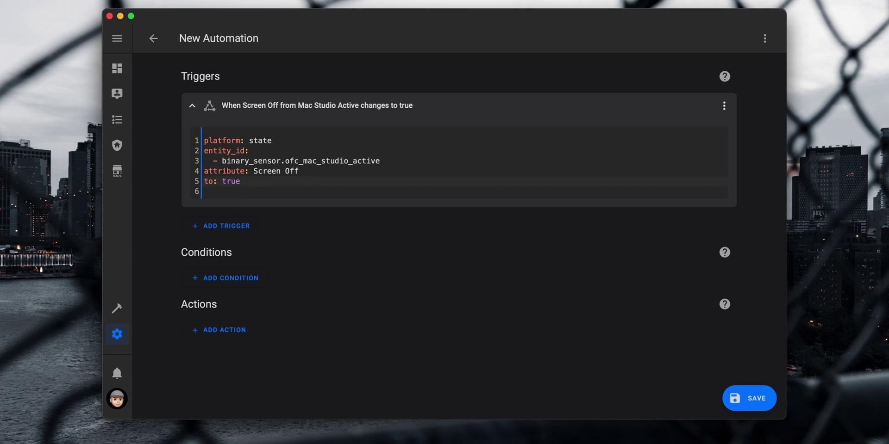
pyautogui.click(320, 213)
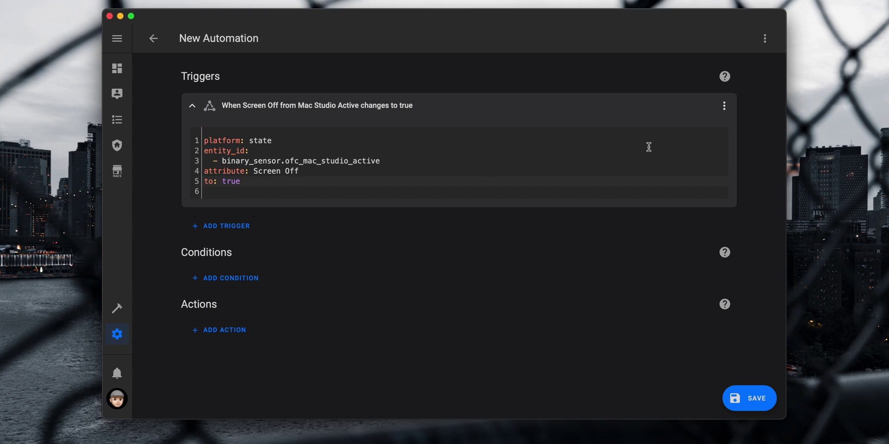
# Duplicate the Screen Off trigger and change the copy's to value to false in its YAML.
pyautogui.click(723, 108)
pyautogui.click(697, 161)
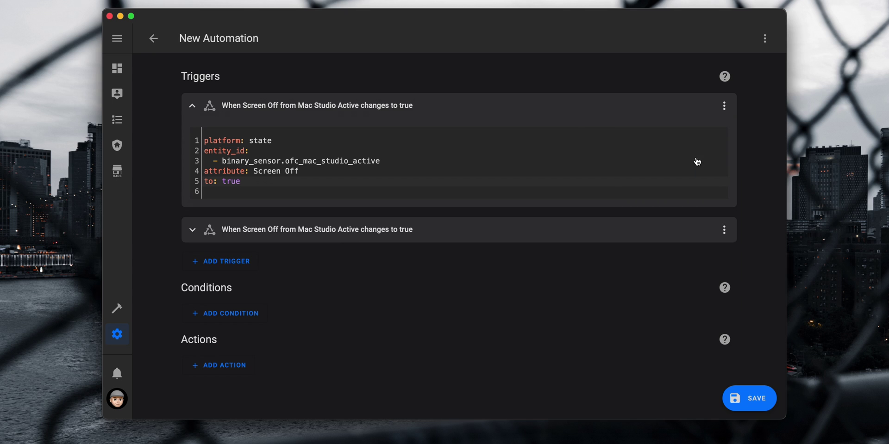
pyautogui.click(340, 231)
pyautogui.scroll(-1, 277, 301)
pyautogui.click(243, 336)
pyautogui.press('BackSpace')
pyautogui.press('BackSpace')
pyautogui.press('BackSpace')
pyautogui.press('BackSpace')
pyautogui.write('false')
pyautogui.scroll(-1, 458, 232)
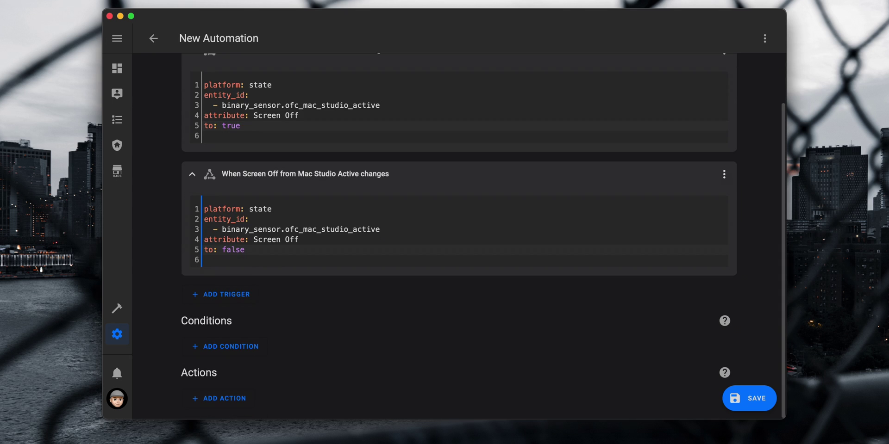
# Add an If-then action to the automation and give it a State condition.
pyautogui.click(231, 398)
pyautogui.click(254, 194)
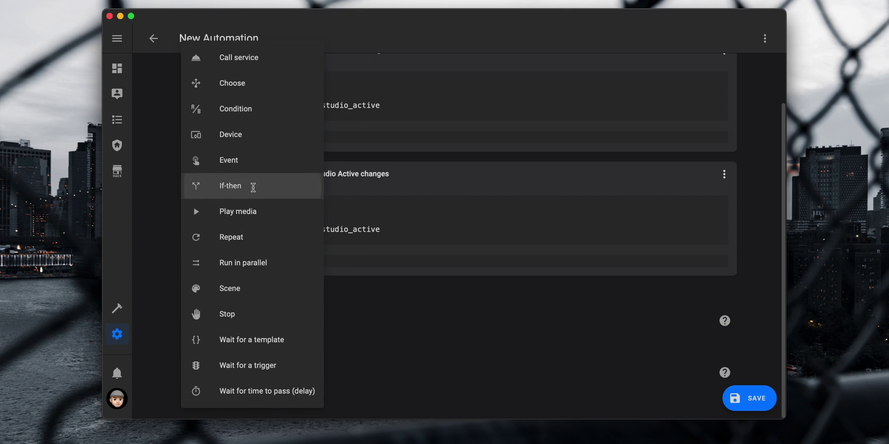
pyautogui.click(246, 283)
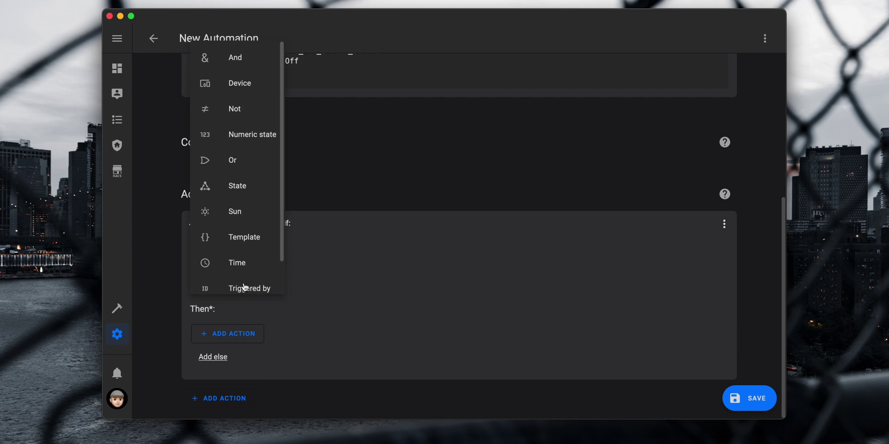
pyautogui.click(252, 186)
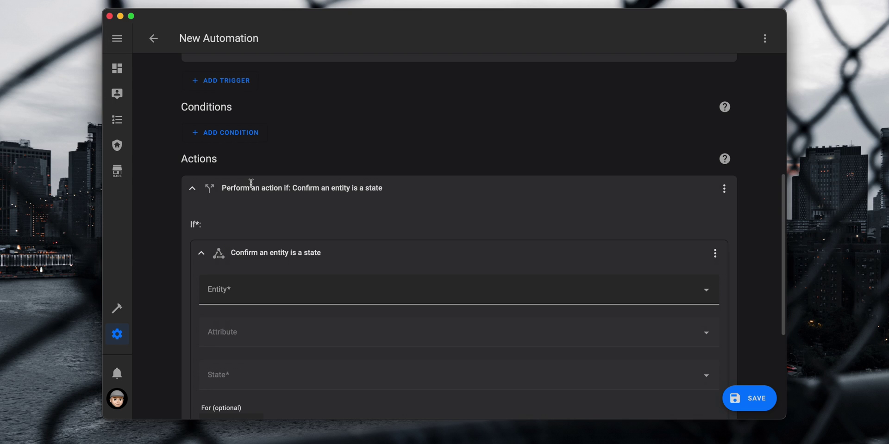
# Set the condition's entity to binary_sensor.ofc_mac_studio_active, its attribute to Screen Off and its state to true.
pyautogui.click(259, 183)
pyautogui.write('binary_sensor.ofc_mac_studio_active')
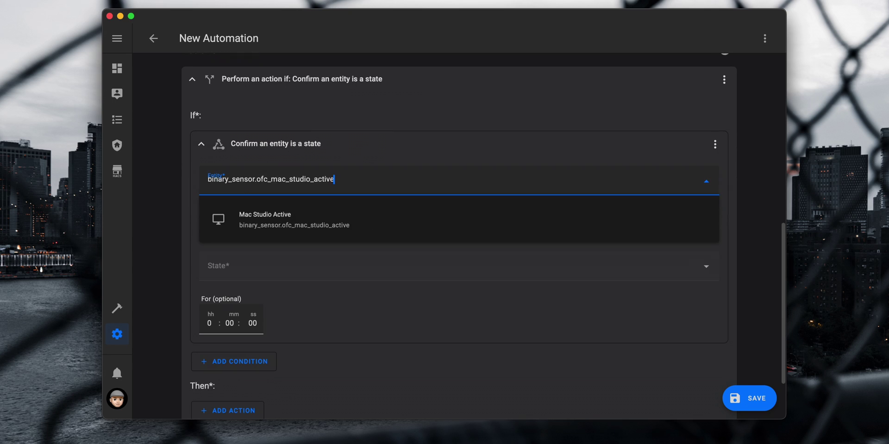
pyautogui.press('Return')
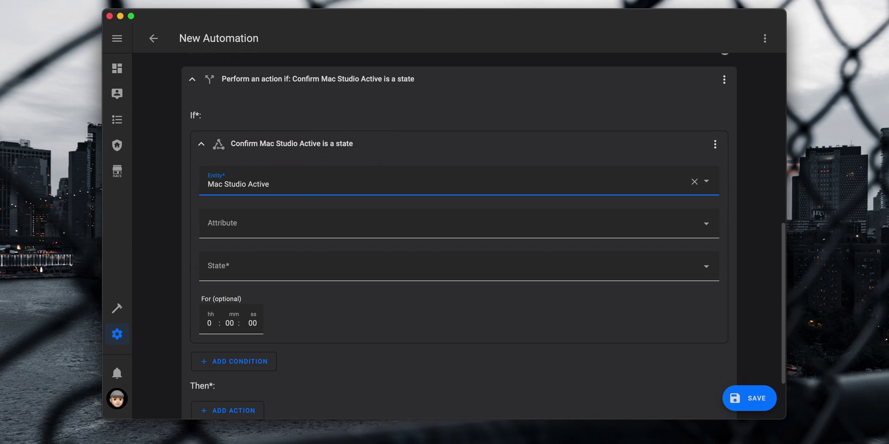
pyautogui.click(300, 229)
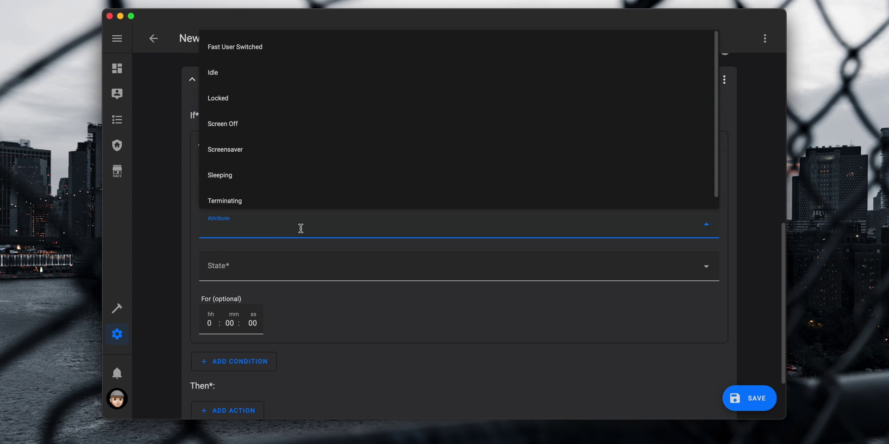
pyautogui.click(265, 124)
pyautogui.click(278, 265)
pyautogui.write('true')
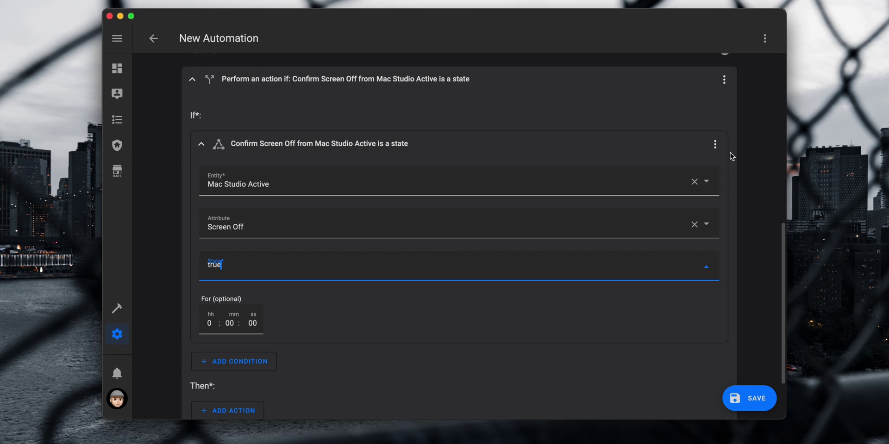
# Switch the If condition to YAML editing and remove the quotes around its true state value.
pyautogui.click(715, 144)
pyautogui.click(693, 277)
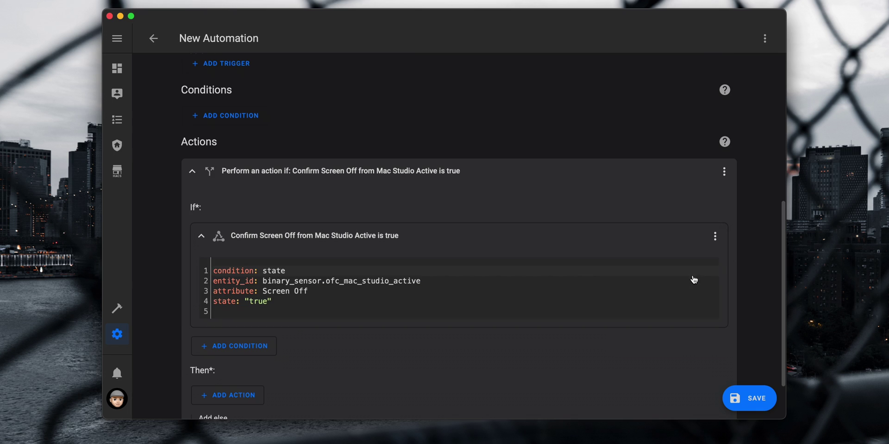
pyautogui.click(307, 305)
pyautogui.press('BackSpace')
pyautogui.press('Left')
pyautogui.press('Left')
pyautogui.press('Left')
pyautogui.press('Left')
pyautogui.press('BackSpace')
# Add a Call service action under Then and set its service to Light: Turn off.
pyautogui.scroll(-3, 306, 304)
pyautogui.click(235, 334)
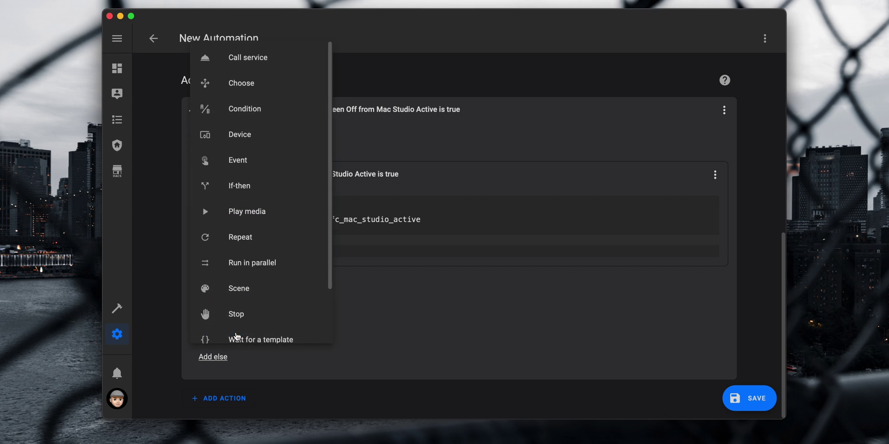
pyautogui.click(260, 59)
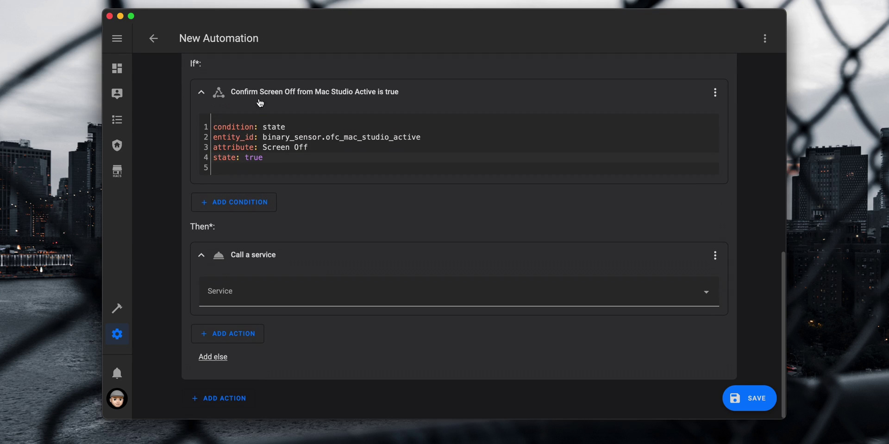
pyautogui.click(279, 304)
pyautogui.write('light.turn')
pyautogui.press('Down')
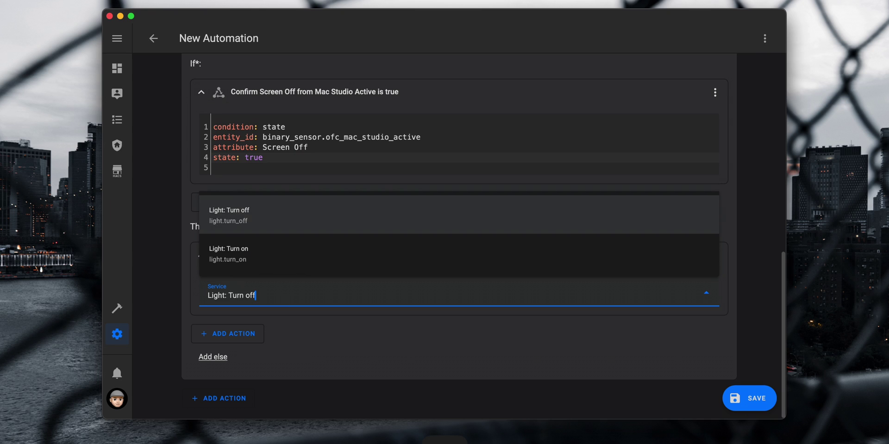
pyautogui.press('Return')
# Choose the Office Monitor Lights entity as the target of the Light: Turn off action.
pyautogui.scroll(-3, 504, 290)
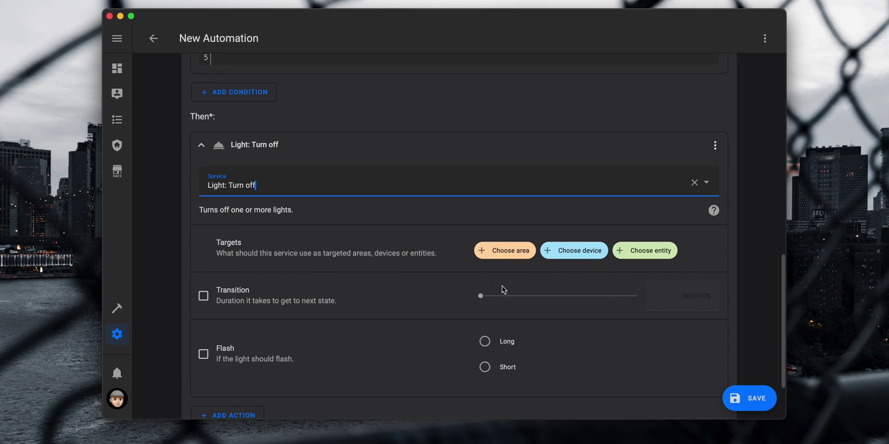
pyautogui.click(667, 260)
pyautogui.write('monitor')
pyautogui.press('Down')
pyautogui.press('Down')
pyautogui.press('Down')
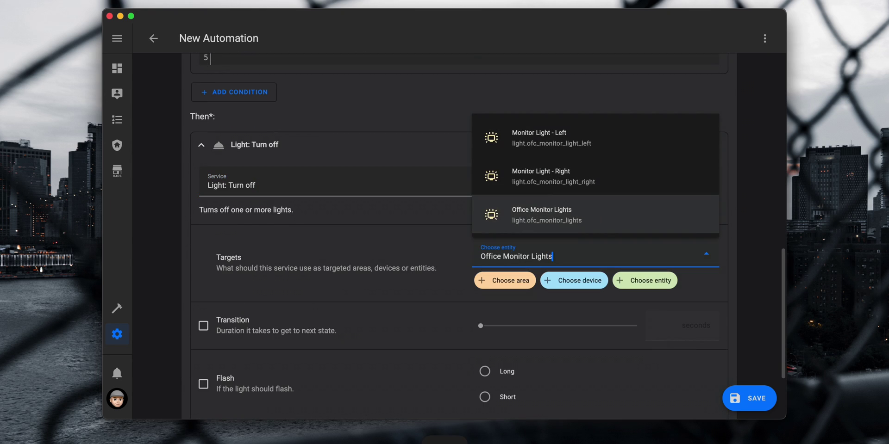
pyautogui.press('Return')
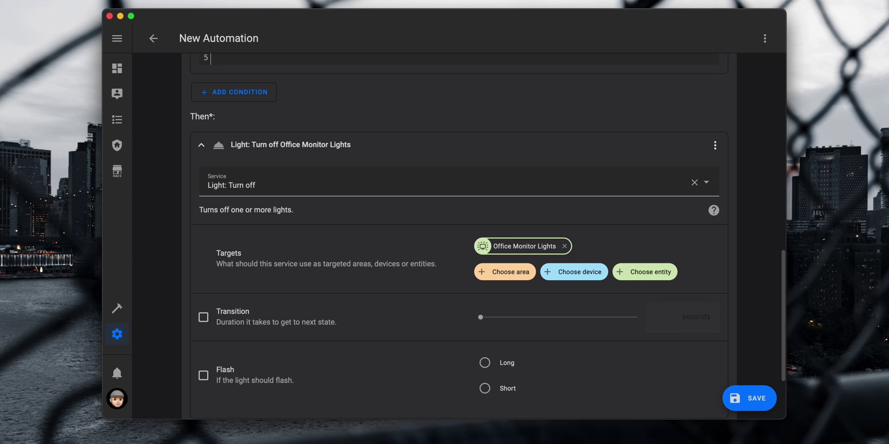
# Add an Else branch with a Call service action set to Light: Turn on.
pyautogui.scroll(-3, 632, 283)
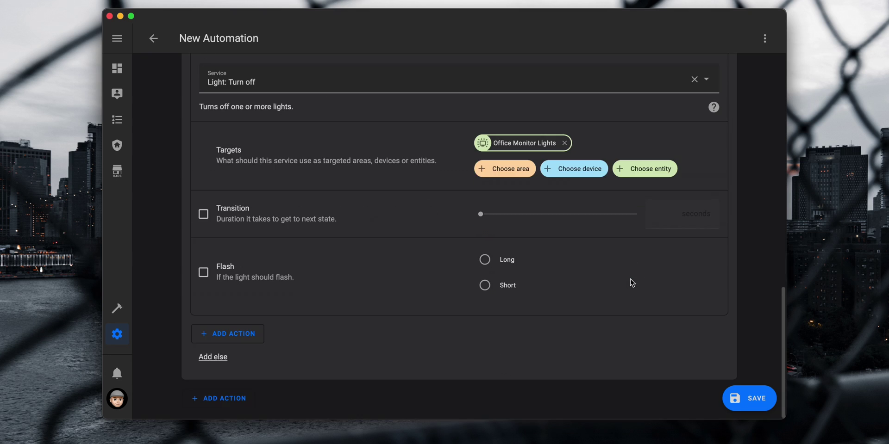
pyautogui.click(222, 360)
pyautogui.scroll(-1, 221, 362)
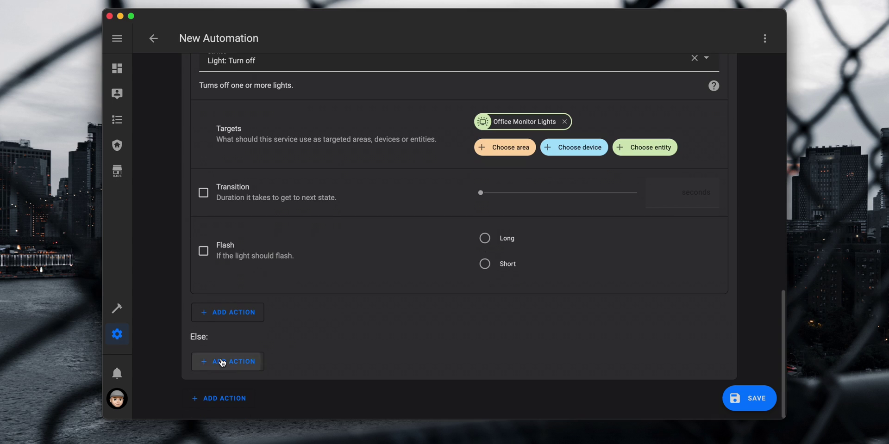
pyautogui.click(221, 362)
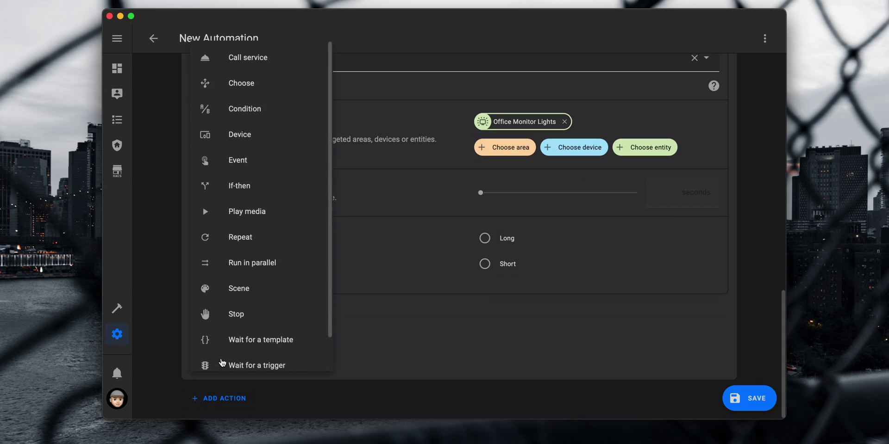
pyautogui.click(294, 68)
pyautogui.click(326, 369)
pyautogui.write('light')
pyautogui.press('Down')
pyautogui.press('Down')
pyautogui.press('Down')
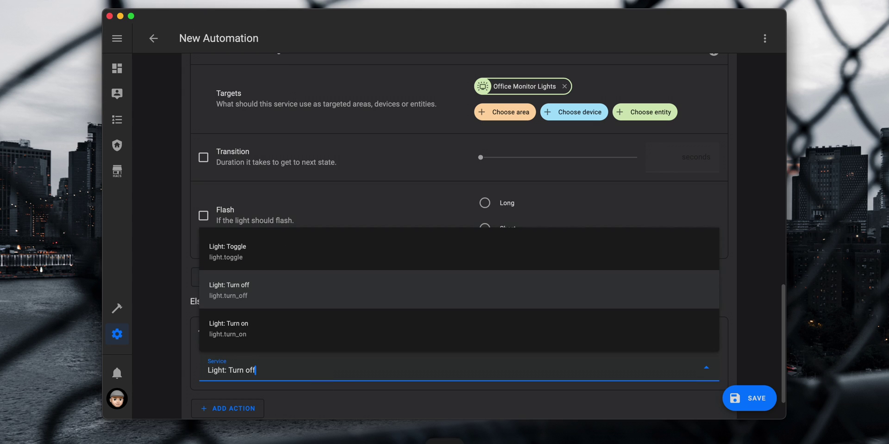
pyautogui.press('Return')
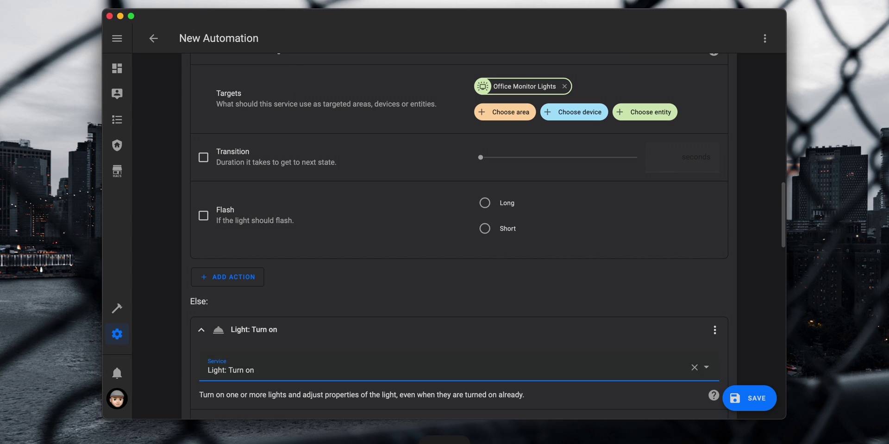
# Choose the Office Monitor Lights entity as the target of the Light: Turn on action.
pyautogui.scroll(-3, 457, 235)
pyautogui.click(639, 343)
pyautogui.write('monitor')
pyautogui.press('Up')
pyautogui.press('Return')
pyautogui.scroll(-3, 654, 371)
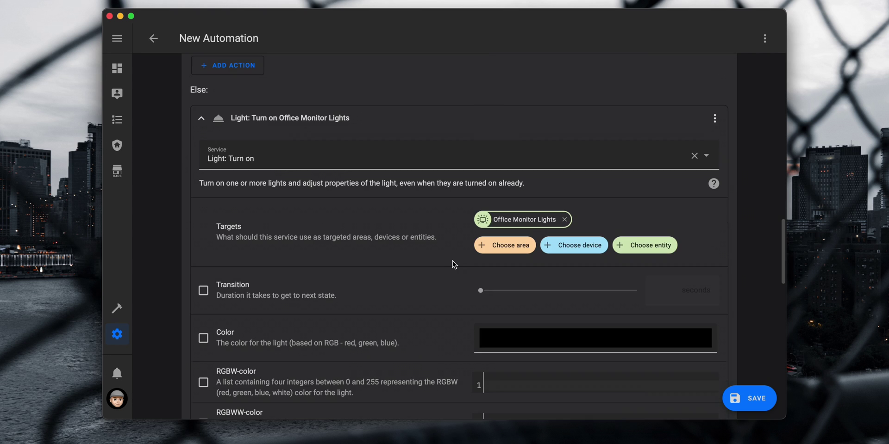
# Save the automation with the name "YT: Toggle monitor lights based on monitor screen state".
pyautogui.click(741, 398)
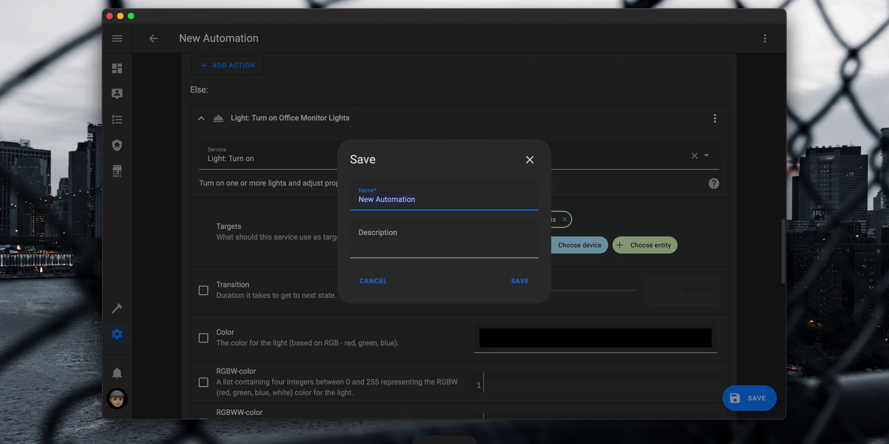
pyautogui.write('Toggle monitor lights based on monitor screen state')
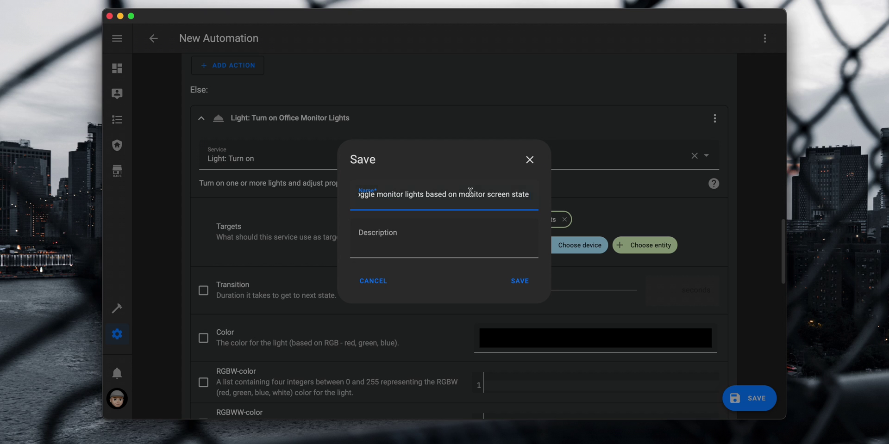
pyautogui.click(528, 283)
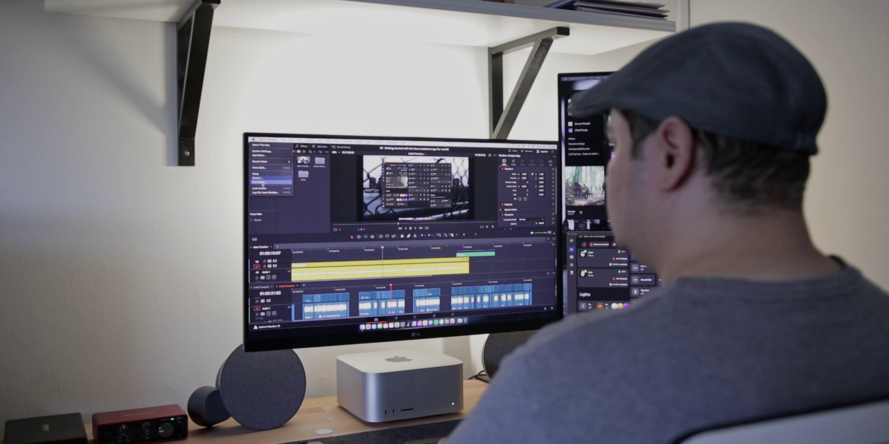
pyautogui.press('ctrl+super+q')
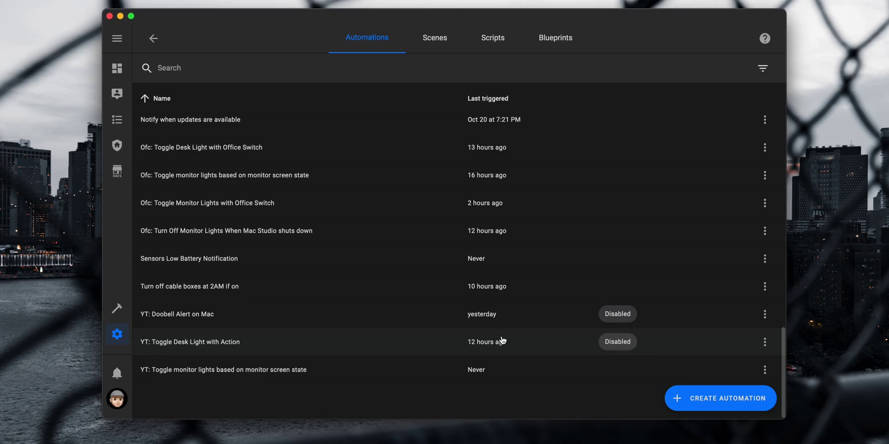
# Create another empty automation from scratch and add a State trigger to it.
pyautogui.click(736, 399)
pyautogui.click(488, 272)
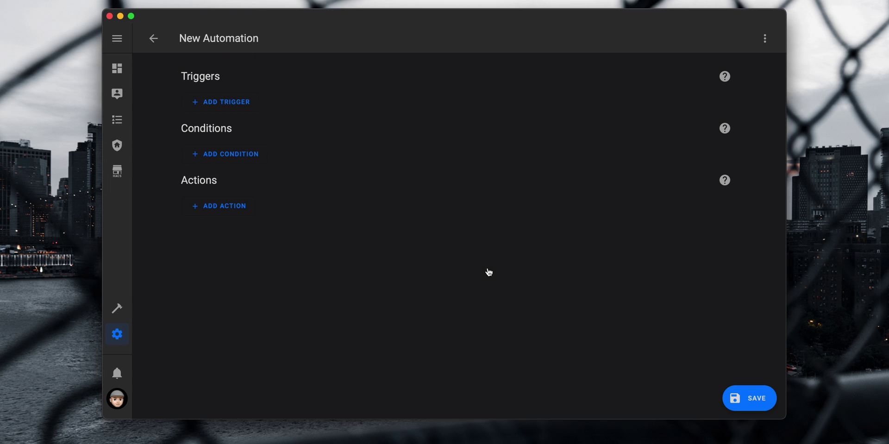
pyautogui.click(235, 106)
pyautogui.click(248, 296)
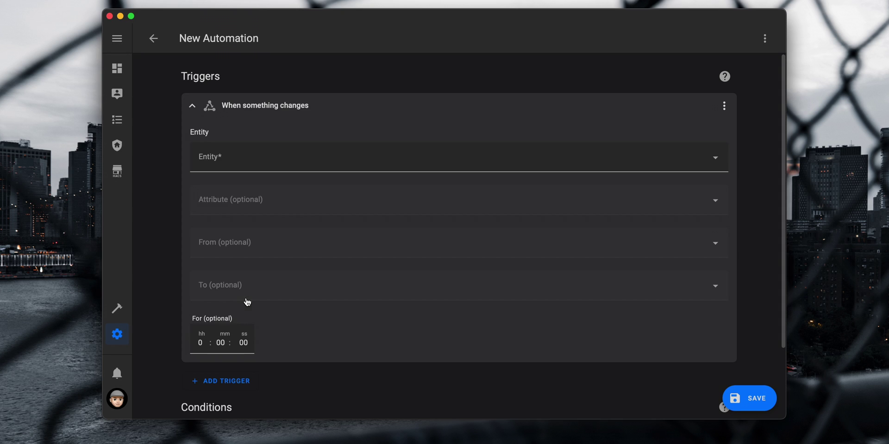
# Set the State trigger to the Mac Studio Active entity with attribute Terminating changing to true.
pyautogui.click(279, 166)
pyautogui.write('binary_sensor.ofc_mac_studio_active')
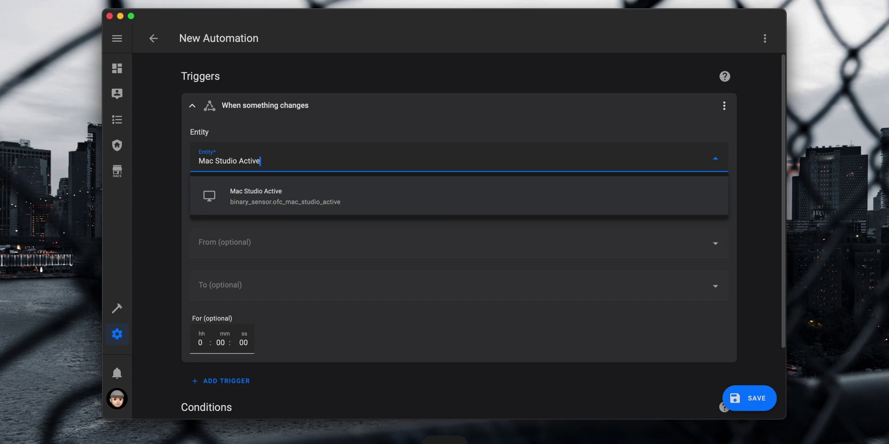
pyautogui.press('Return')
pyautogui.click(272, 229)
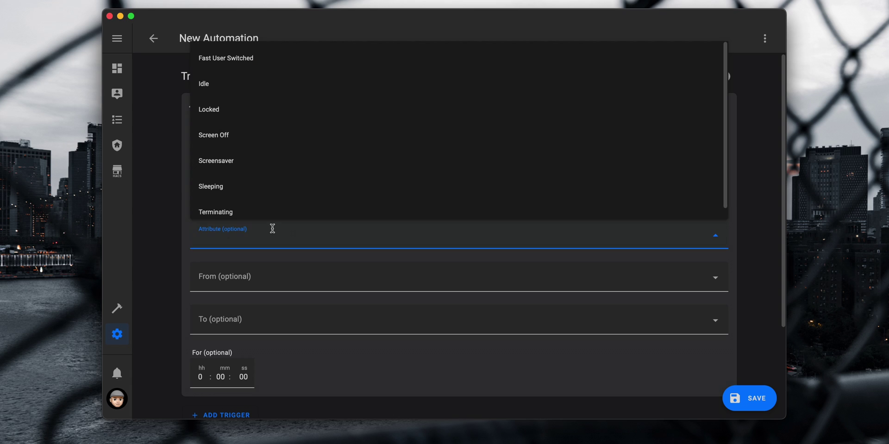
pyautogui.click(258, 216)
pyautogui.click(272, 314)
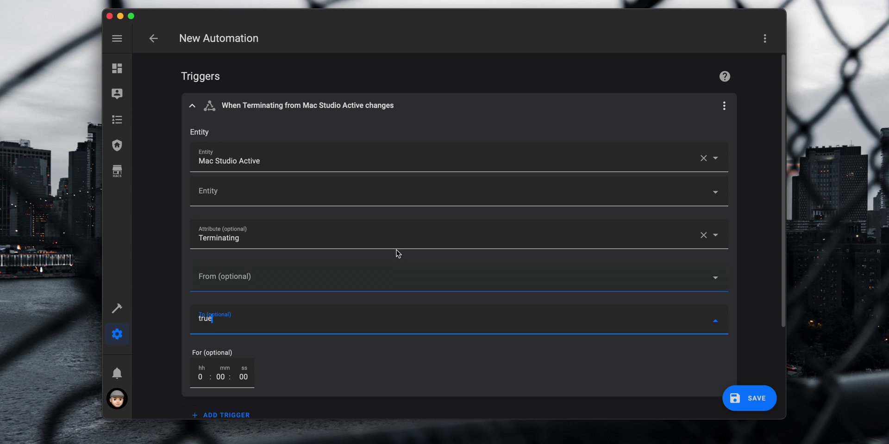
pyautogui.write('true')
# Edit the trigger's YAML and remove the quotation marks around true in the to value.
pyautogui.click(724, 106)
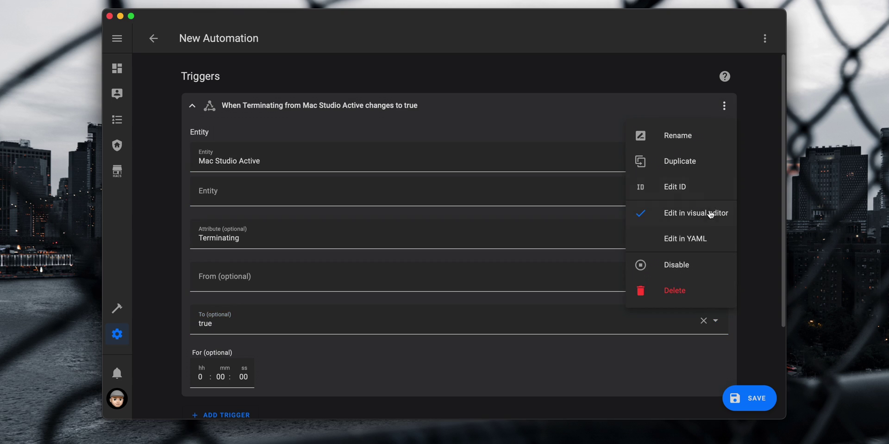
pyautogui.click(685, 238)
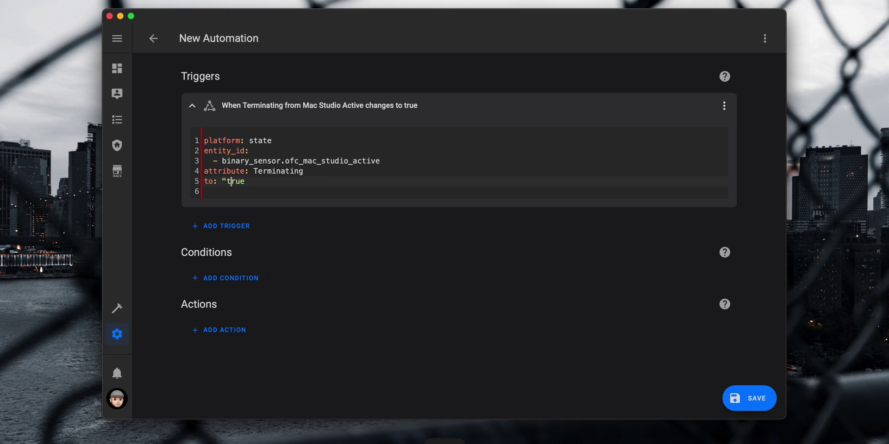
pyautogui.press('BackSpace')
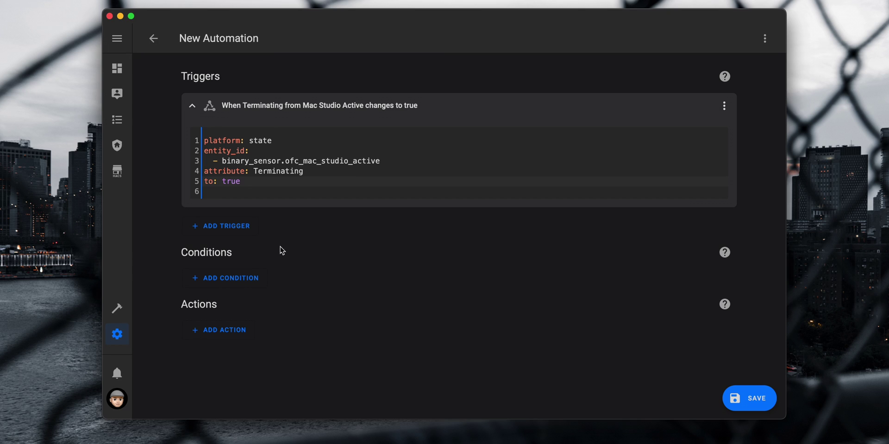
# Add a State condition requiring the Office Monitor Lights entity to be On.
pyautogui.click(260, 280)
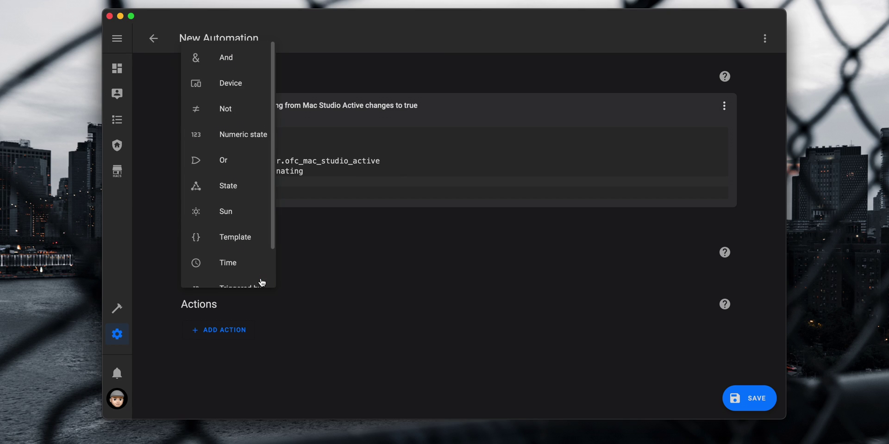
pyautogui.click(245, 198)
pyautogui.click(257, 323)
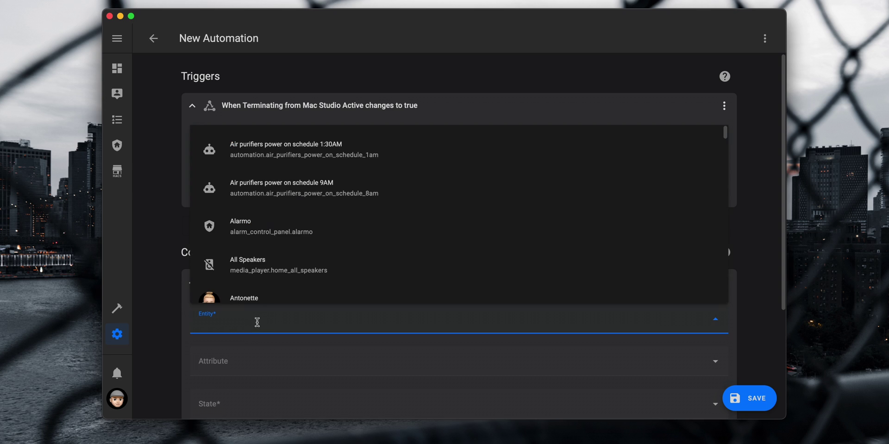
pyautogui.write('monitor lights')
pyautogui.press('Down')
pyautogui.press('Down')
pyautogui.press('Down')
pyautogui.press('Down')
pyautogui.press('Return')
pyautogui.scroll(-3, 458, 231)
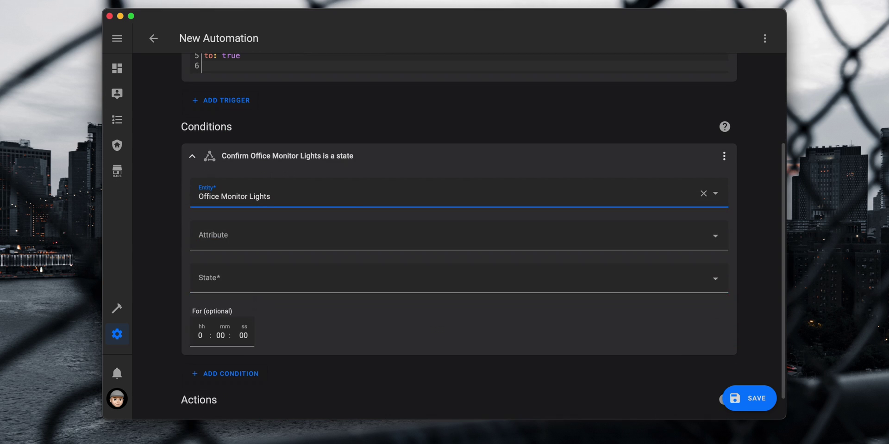
pyautogui.click(251, 281)
pyautogui.click(250, 310)
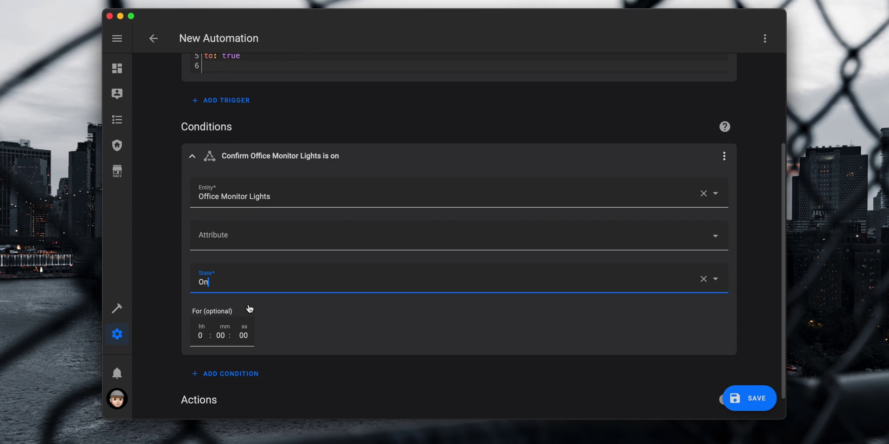
# Add a Call service action to the automation and set its service to Light: Turn off.
pyautogui.scroll(-1, 244, 302)
pyautogui.click(242, 397)
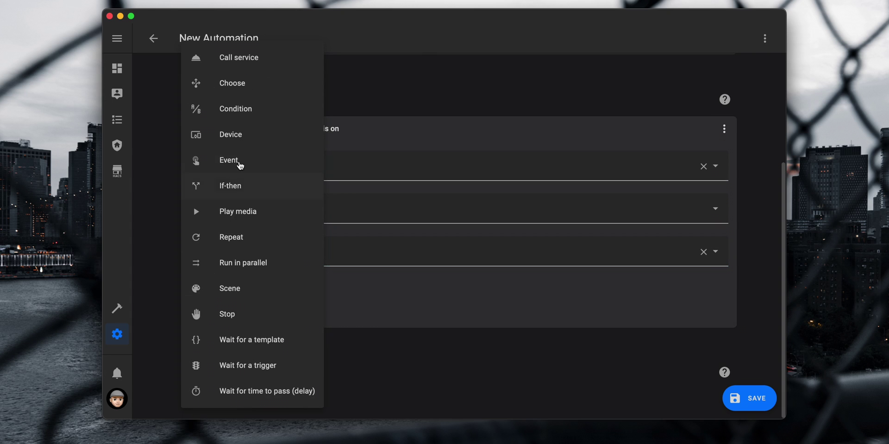
pyautogui.click(264, 66)
pyautogui.scroll(-1, 298, 268)
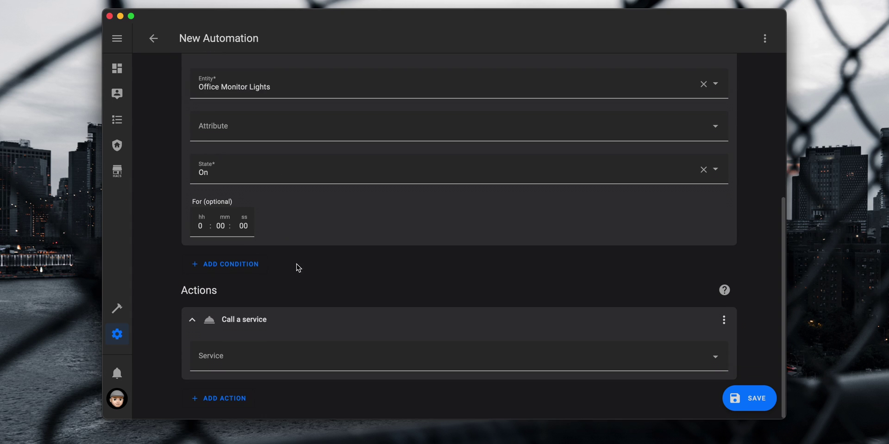
pyautogui.click(303, 355)
pyautogui.write('light t')
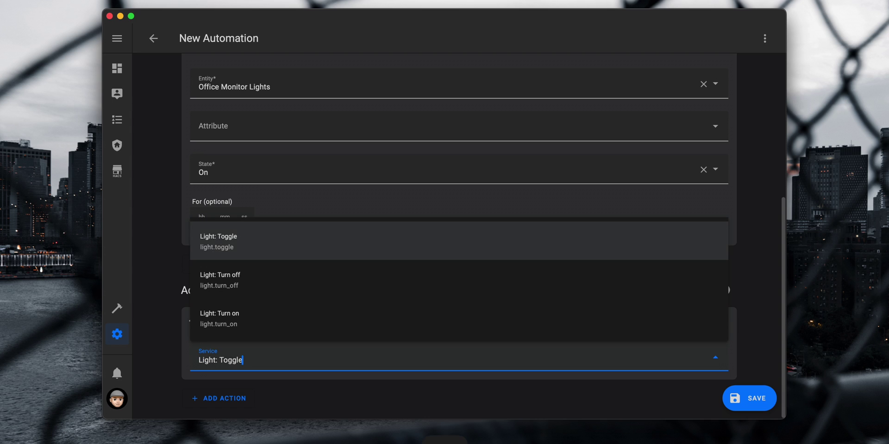
pyautogui.press('Down')
pyautogui.press('Down')
pyautogui.press('Return')
# Choose the Office Monitor Lights entity as the target of the Light: Turn off action.
pyautogui.scroll(-2, 630, 337)
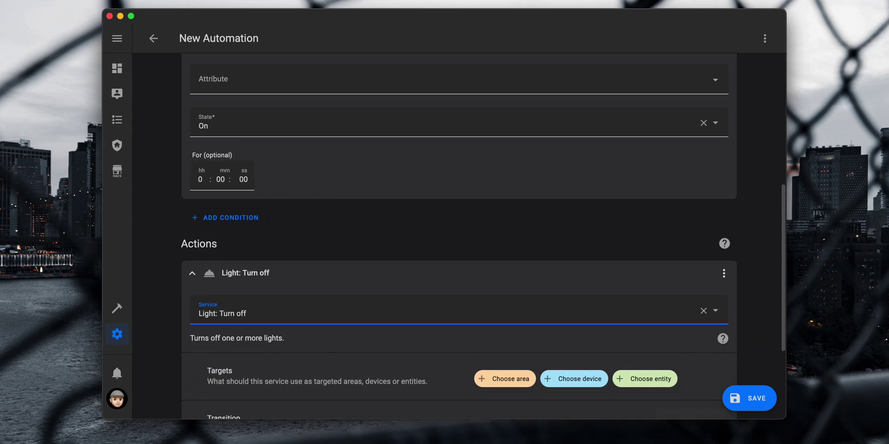
pyautogui.click(630, 335)
pyautogui.press('Down')
pyautogui.press('Down')
pyautogui.press('Down')
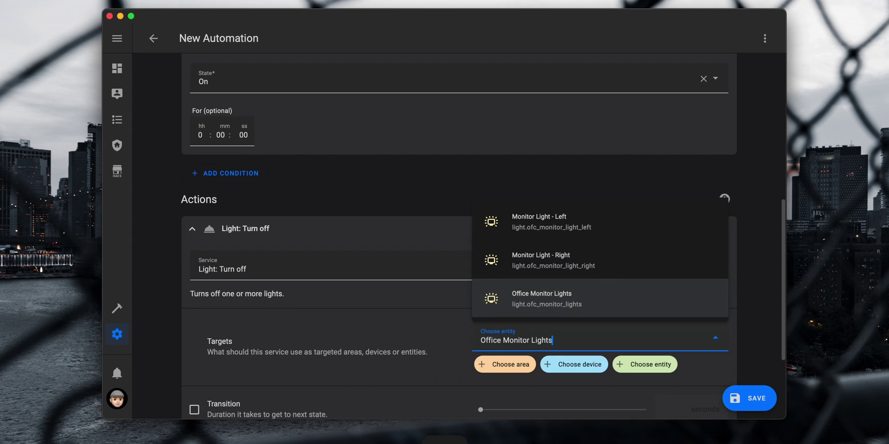
pyautogui.press('Return')
# Save the automation with the name "YT: Turn Off Monitor Lights When Mac Studio shuts down".
pyautogui.click(735, 399)
pyautogui.write('Turn Off Monitor Lights When Mac Studio shuts down')
pyautogui.click(520, 282)
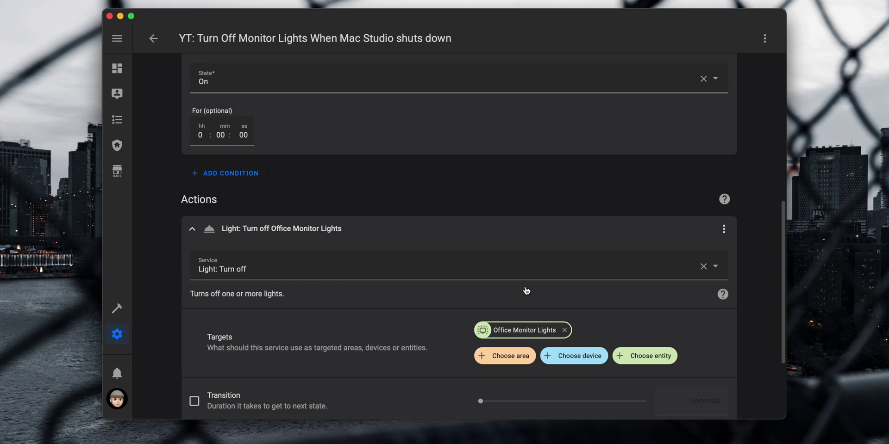
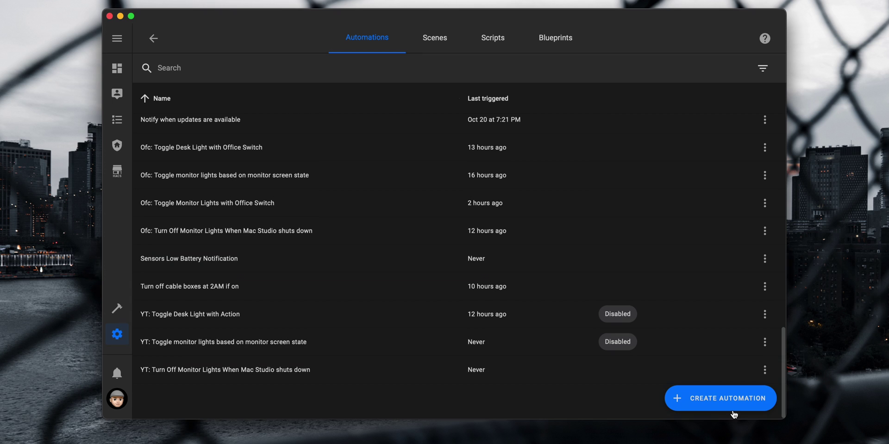
# Create a new empty automation and give it a State trigger.
pyautogui.click(732, 410)
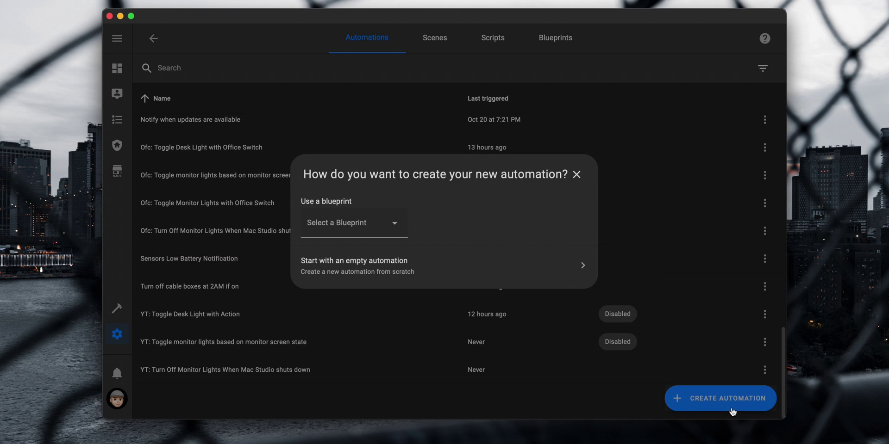
pyautogui.click(497, 268)
pyautogui.click(251, 111)
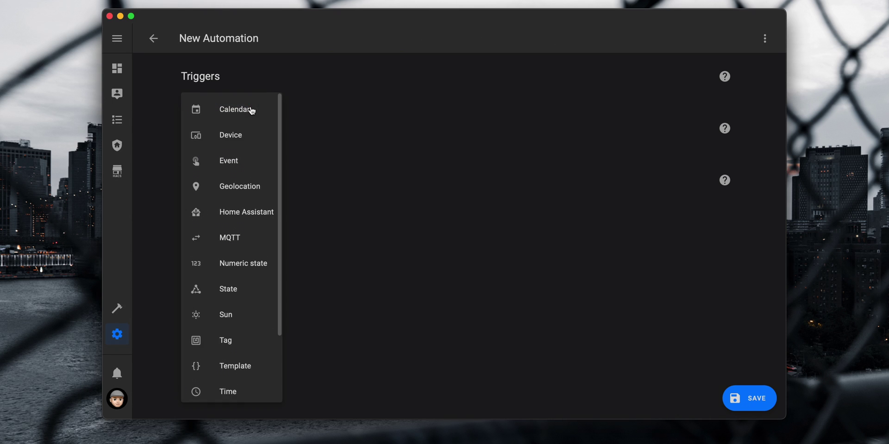
pyautogui.click(248, 289)
# Set the trigger to the Doorbell entity changing to Detected.
pyautogui.click(284, 163)
pyautogui.write('Doorbell')
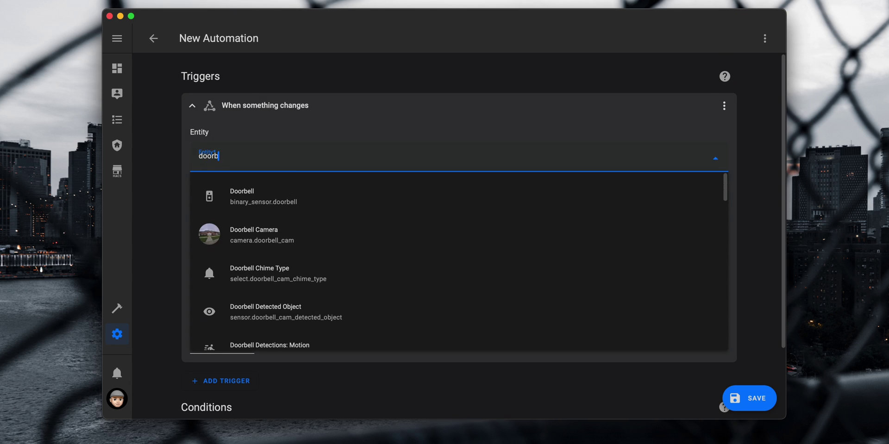
pyautogui.press('Return')
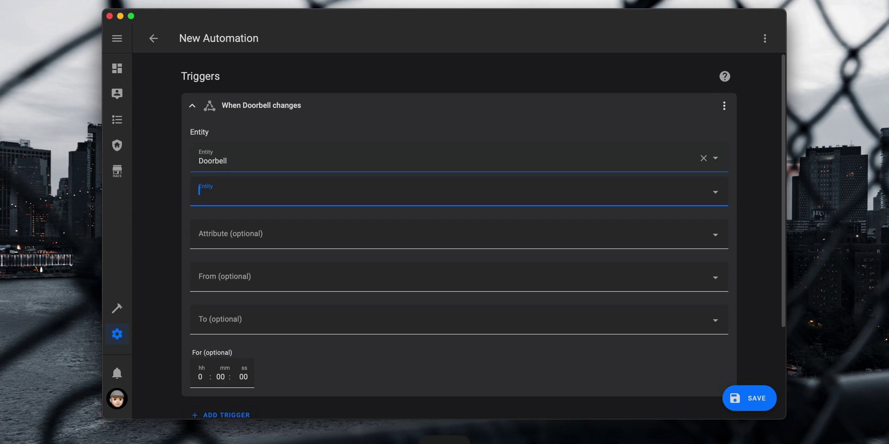
pyautogui.click(277, 318)
pyautogui.click(250, 214)
# Add an If-then action and insert a State condition in its If section.
pyautogui.scroll(-4, 250, 214)
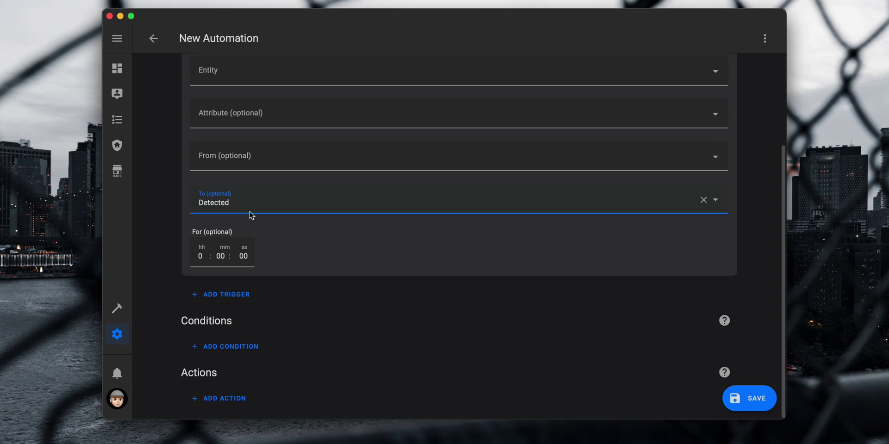
pyautogui.click(243, 398)
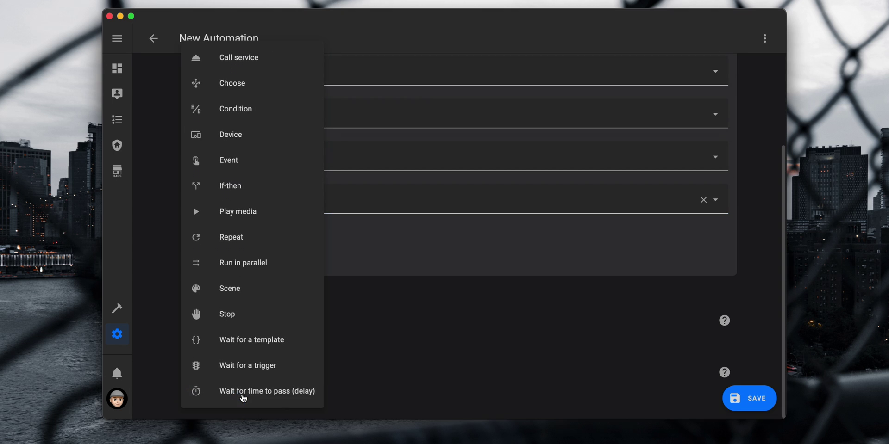
pyautogui.click(234, 186)
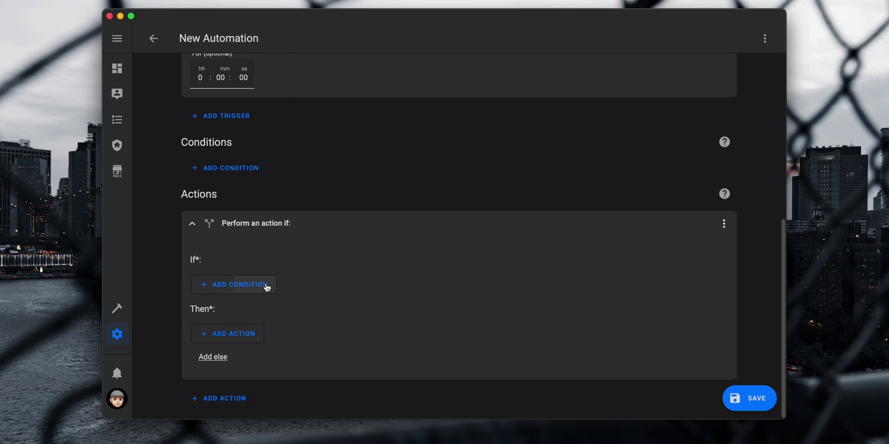
pyautogui.click(266, 287)
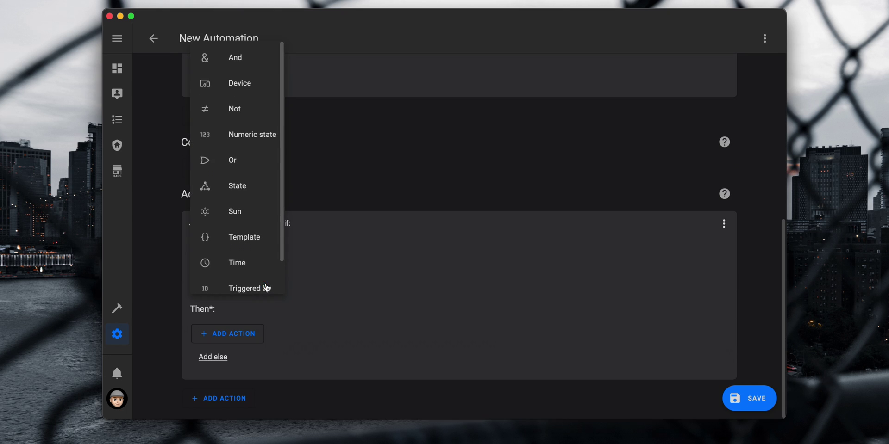
pyautogui.click(255, 188)
# Set the If condition to the Mac Studio Active entity with attribute Screen Off and state false.
pyautogui.click(300, 282)
pyautogui.write('binary_sensor.ofc_mac_studio_active')
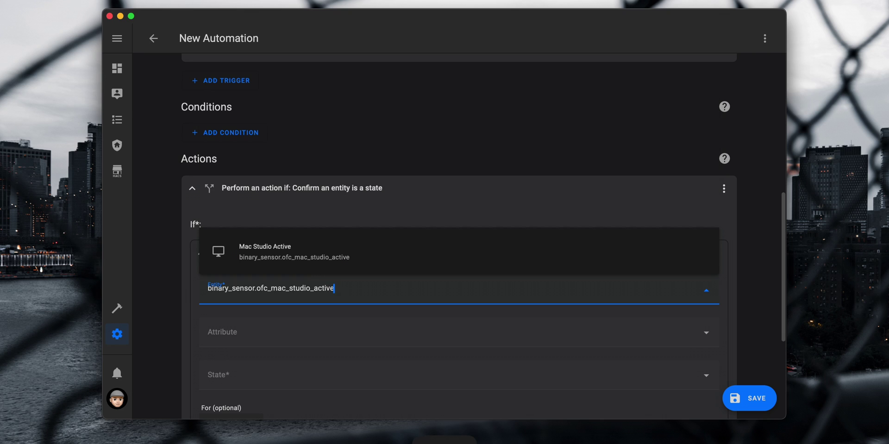
pyautogui.click(278, 251)
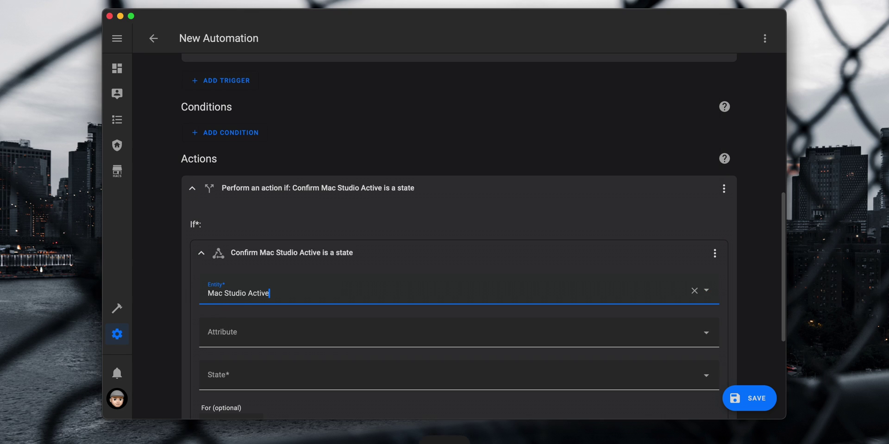
pyautogui.scroll(-2, 300, 302)
pyautogui.scroll(-1, 300, 302)
pyautogui.click(289, 265)
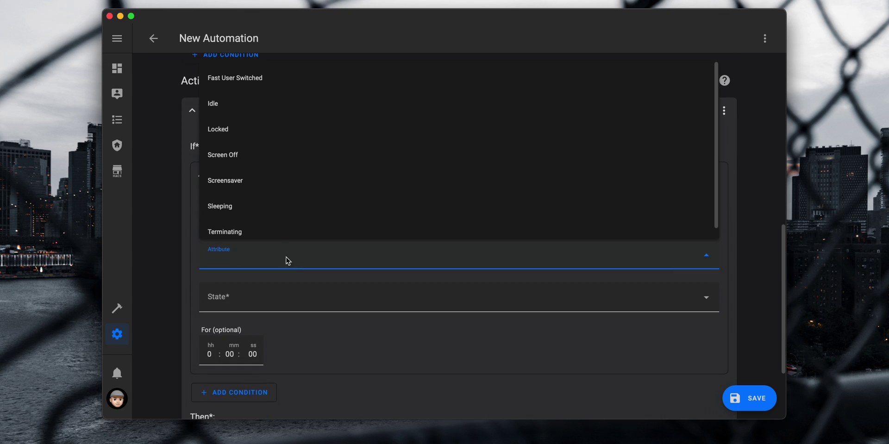
pyautogui.click(250, 158)
pyautogui.click(287, 301)
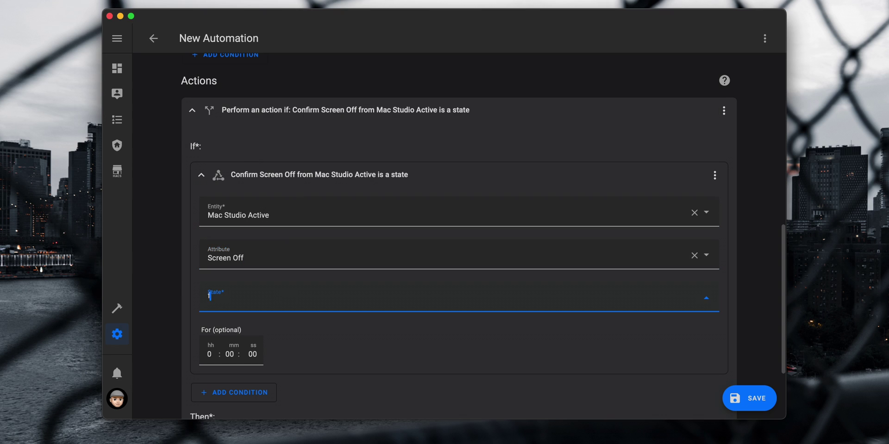
# Edit the If condition's YAML and remove the quotation marks around the false state value.
pyautogui.click(714, 175)
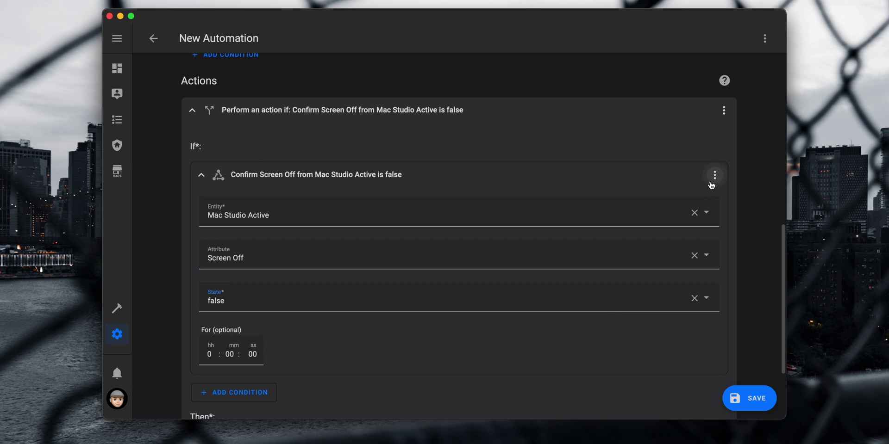
pyautogui.click(675, 308)
pyautogui.click(309, 302)
pyautogui.press('BackSpace')
pyautogui.press('Left')
pyautogui.press('Left')
pyautogui.press('Left')
pyautogui.press('Left')
pyautogui.press('Left')
pyautogui.press('BackSpace')
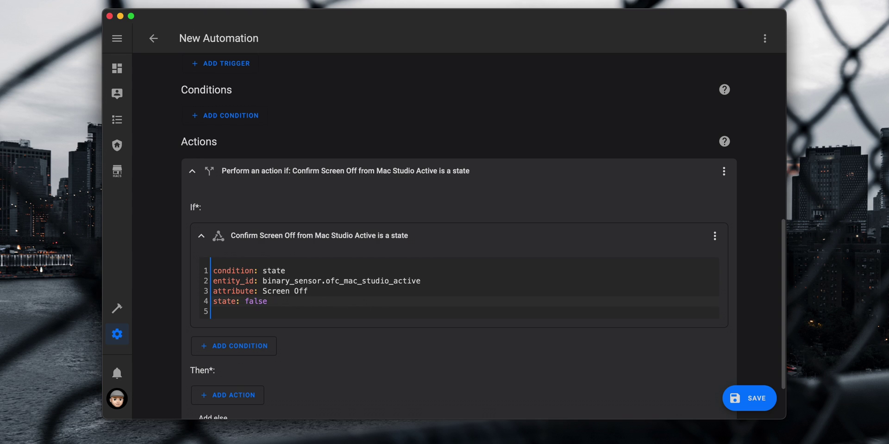
# Add a Call service action to the Then section with the service Camera: Take snapshot.
pyautogui.scroll(-2, 303, 307)
pyautogui.click(258, 340)
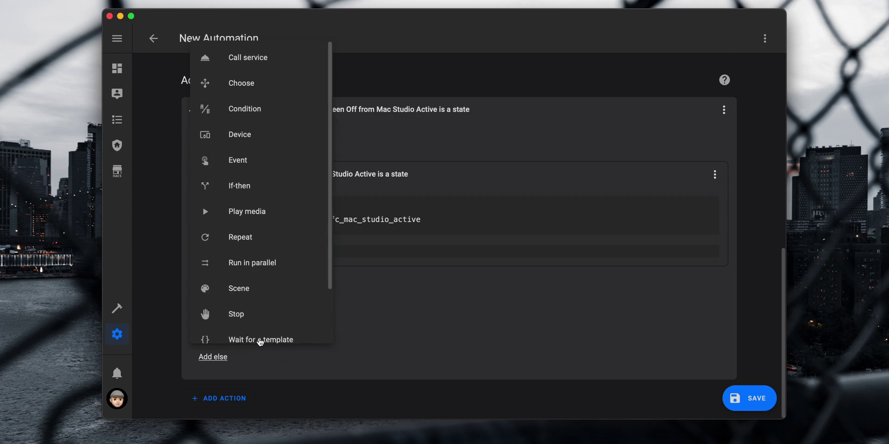
pyautogui.click(262, 66)
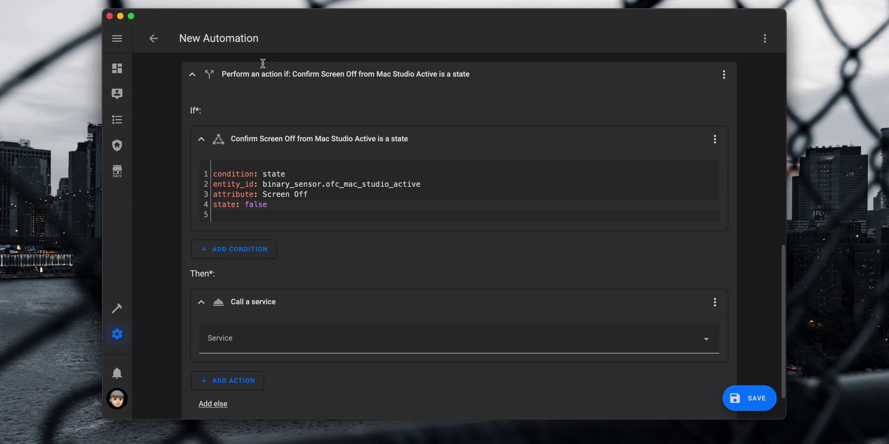
pyautogui.click(289, 293)
pyautogui.write('camera.s')
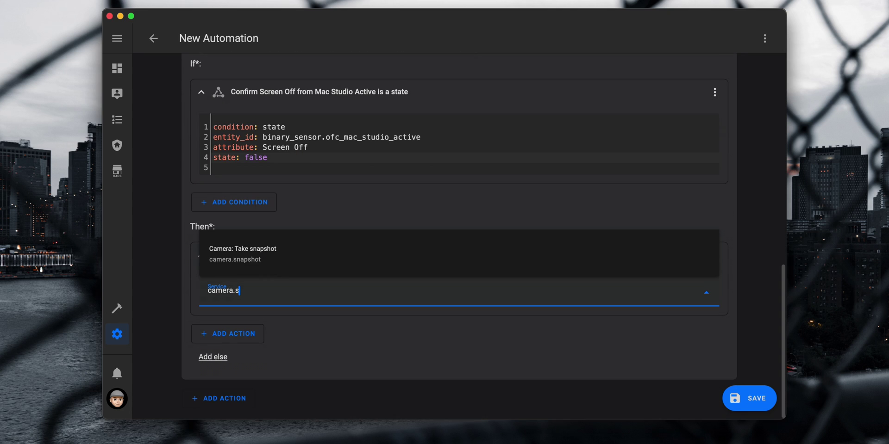
pyautogui.press('Down')
pyautogui.press('Return')
# Choose the Doorbell Camera entity as the target of the snapshot action.
pyautogui.click(641, 365)
pyautogui.write('door')
pyautogui.press('Down')
pyautogui.press('Return')
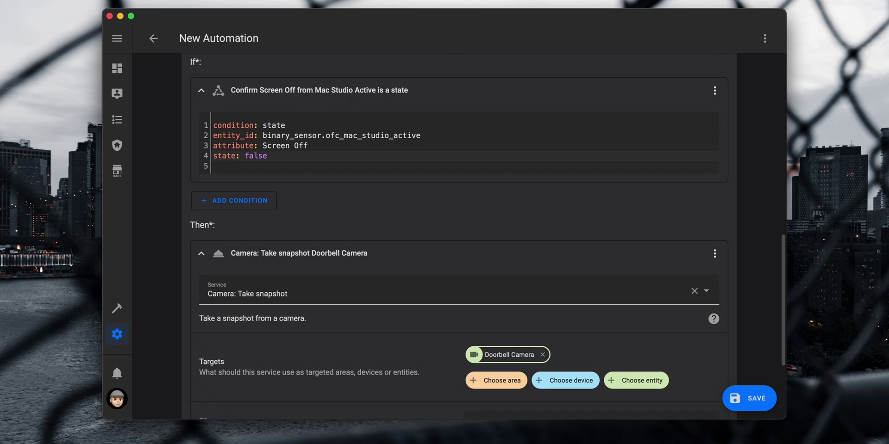
# Set the snapshot action's filename to /config/www/doorbell_image.jpg.
pyautogui.scroll(-3, 458, 236)
pyautogui.click(536, 285)
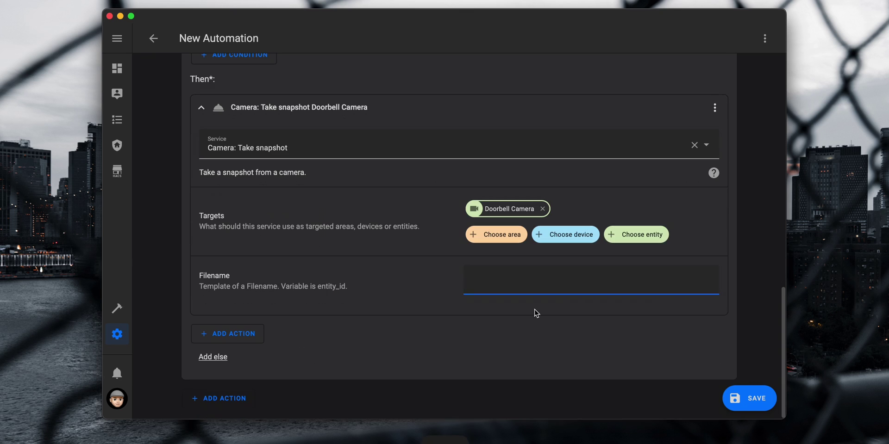
pyautogui.write('/config/www/doorbell_image.jpg')
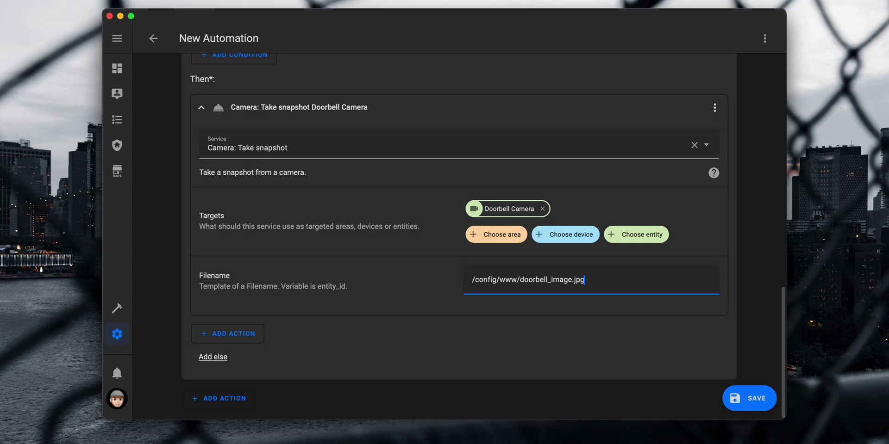
# Add a Call service action to the Then section with the service Notifications: Send a notification via mobile_app_mac_studio.
pyautogui.click(243, 342)
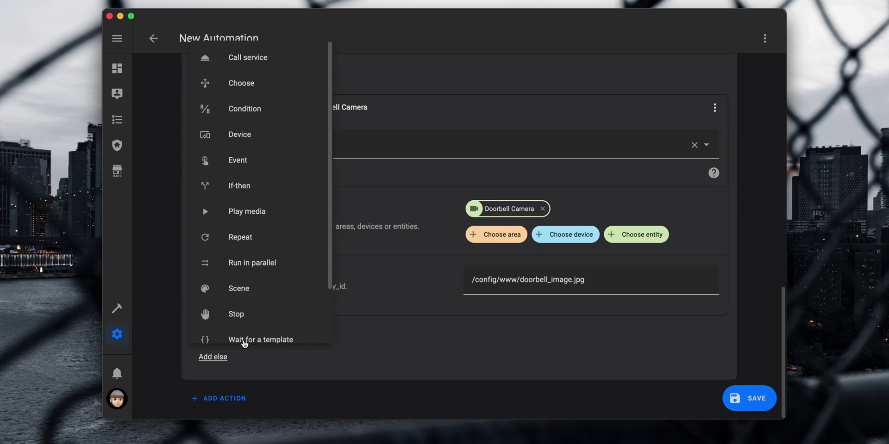
pyautogui.click(274, 65)
pyautogui.click(285, 342)
pyautogui.write('notify')
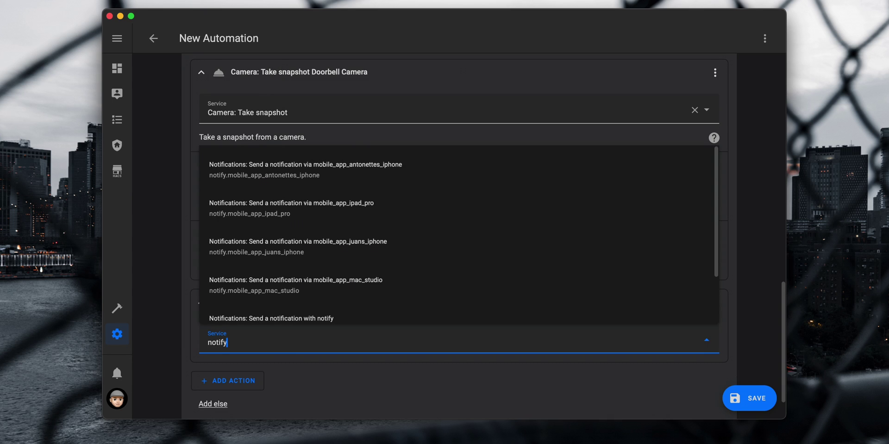
pyautogui.press('Down')
pyautogui.press('Down')
pyautogui.press('Down')
pyautogui.press('Down')
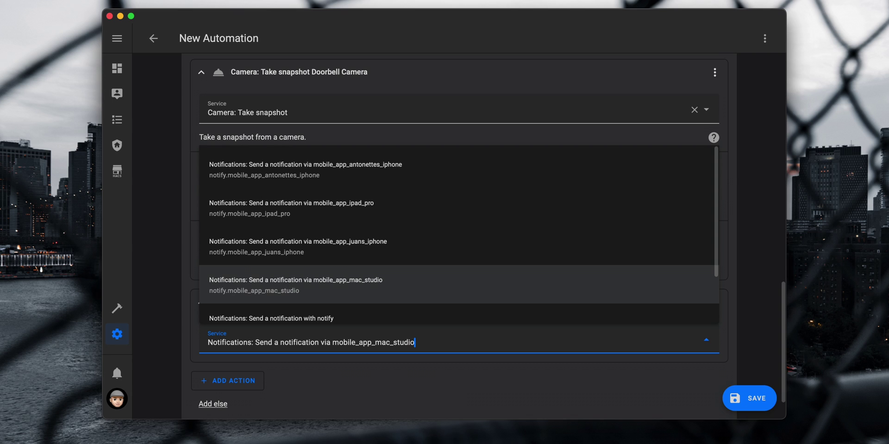
pyautogui.press('Return')
pyautogui.scroll(-5, 412, 343)
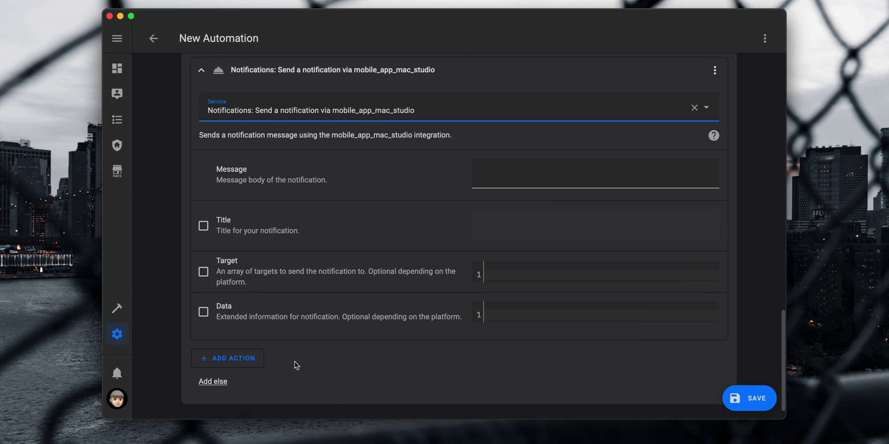
# Set the notification's message to "There is someone at the door" and its title to "Doorbell Alert".
pyautogui.click(546, 181)
pyautogui.write('There is someone at the door')
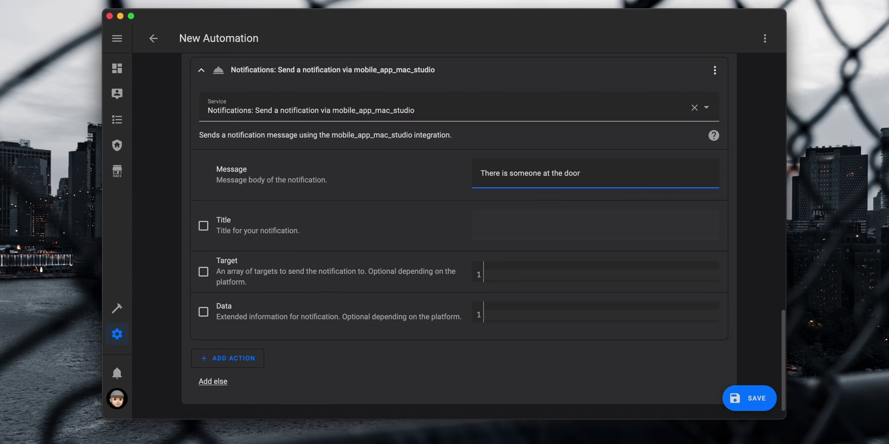
pyautogui.click(203, 225)
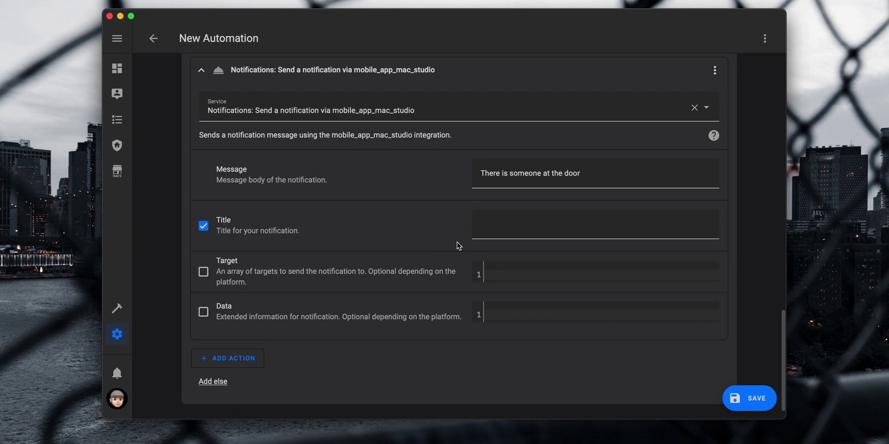
pyautogui.write('Doorbell Alert')
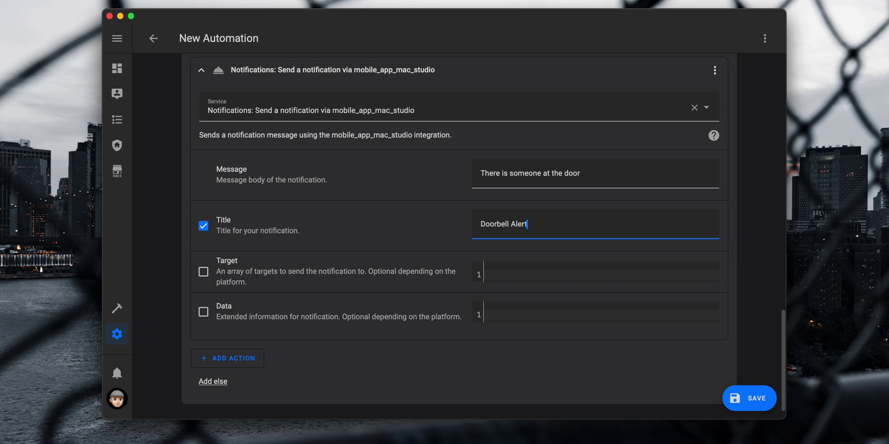
# Enable the notification's extra data and attach the snapshot with image: /local/doorbell_image.jpg.
pyautogui.click(206, 313)
pyautogui.click(512, 316)
pyautogui.write('image: /local/doorbell_image.jpg')
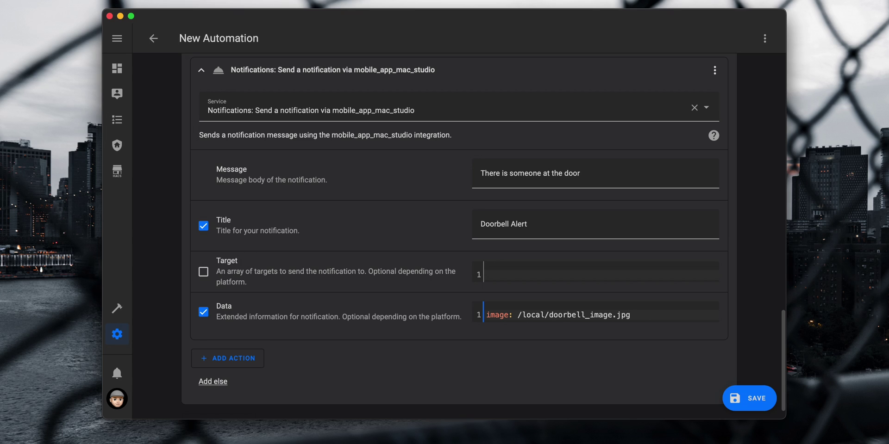
# Extend the notification data with an unlock_door action titled Unlock Door and the group doorbell-alert.
pyautogui.scroll(-1, 602, 391)
pyautogui.write('actions:   - action: unlock_door     title: Unlock Door')
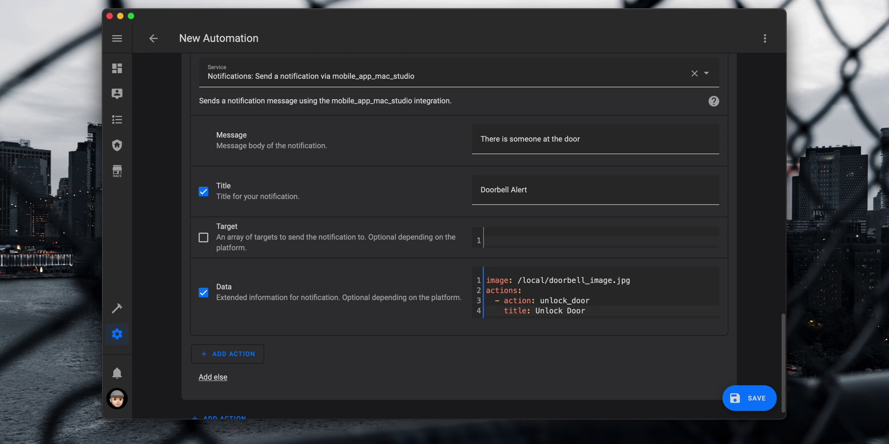
pyautogui.press('Return')
pyautogui.write('group: doorbell-alert')
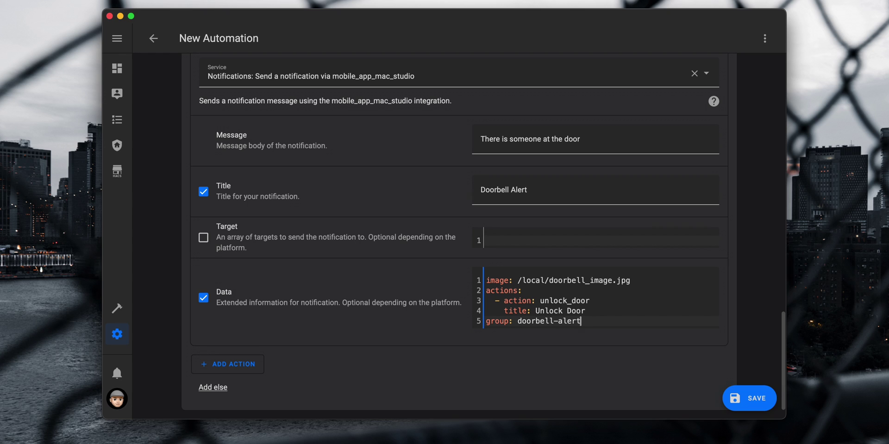
# Save the automation under the name "YT: Doobell Alert on Mac".
pyautogui.click(751, 400)
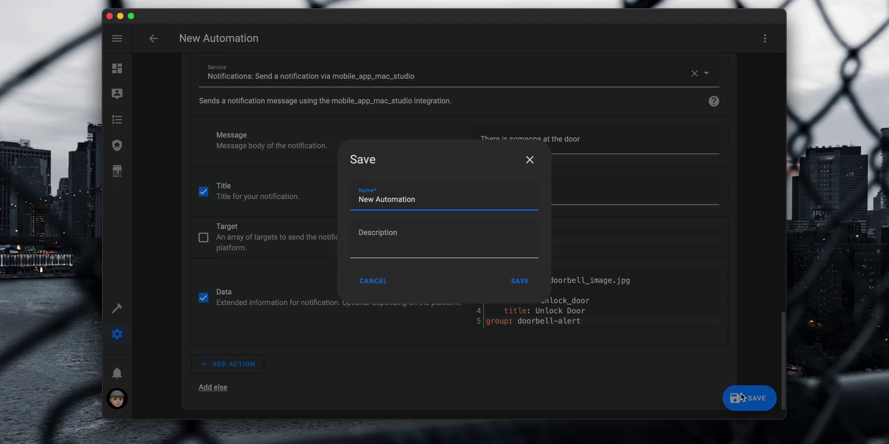
pyautogui.press('super+a')
pyautogui.write('YT: Doobell Alert on Mac')
pyautogui.click(523, 287)
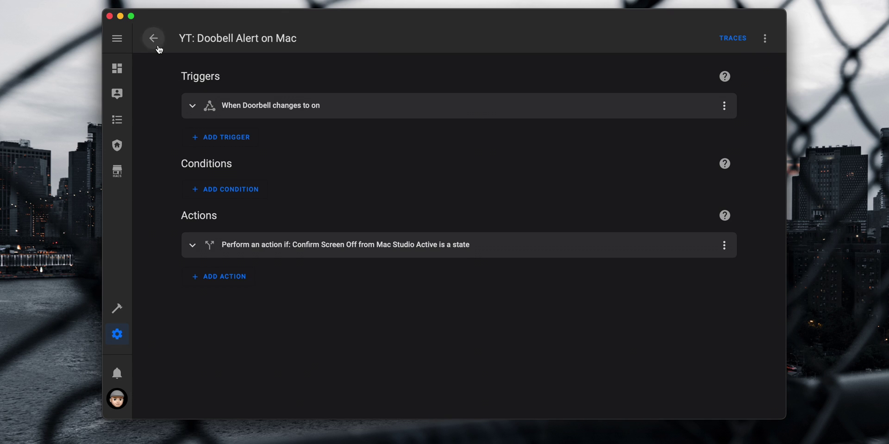
# Return to the automation list and create a new empty automation.
pyautogui.click(153, 39)
pyautogui.click(715, 398)
pyautogui.click(468, 264)
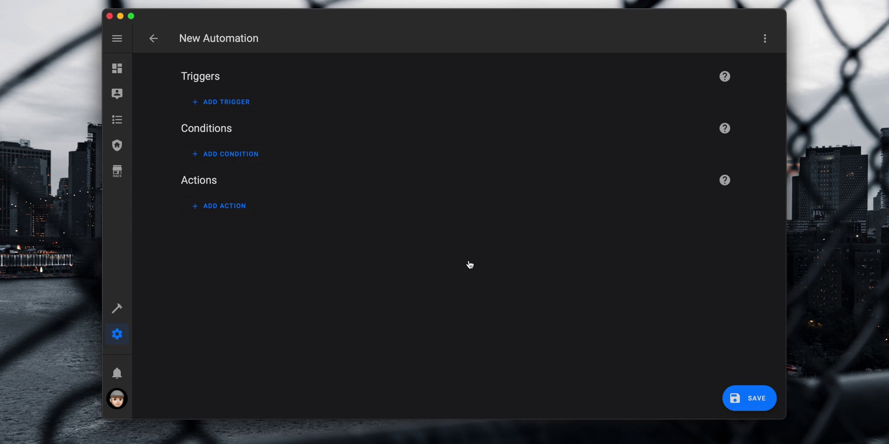
# Add an Event trigger with event type mobile_app_notification_action and event data action: unlock_door.
pyautogui.click(233, 104)
pyautogui.click(238, 164)
pyautogui.click(247, 145)
pyautogui.write('mobile_app_notification_action')
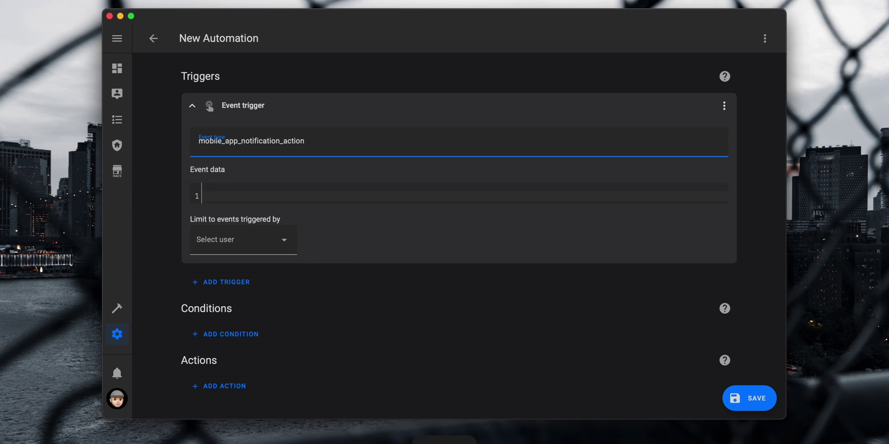
pyautogui.click(339, 195)
pyautogui.write('action: unlock_door')
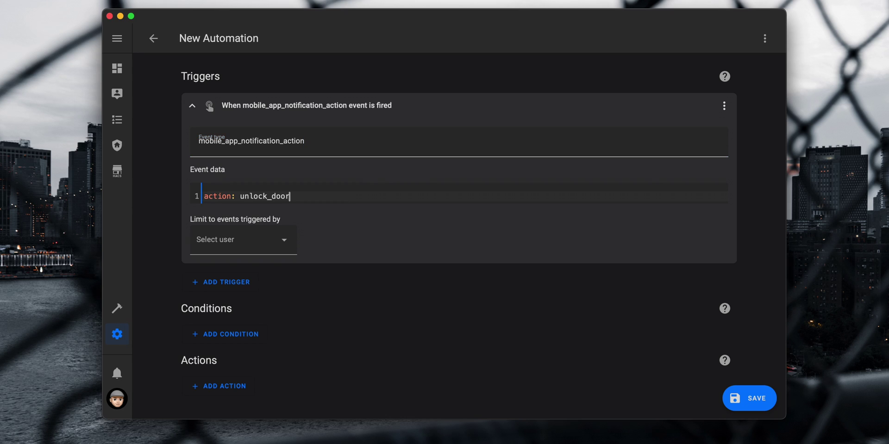
# Add a Call service action to the new automation with the service Lock: Unlock.
pyautogui.click(214, 389)
pyautogui.click(255, 63)
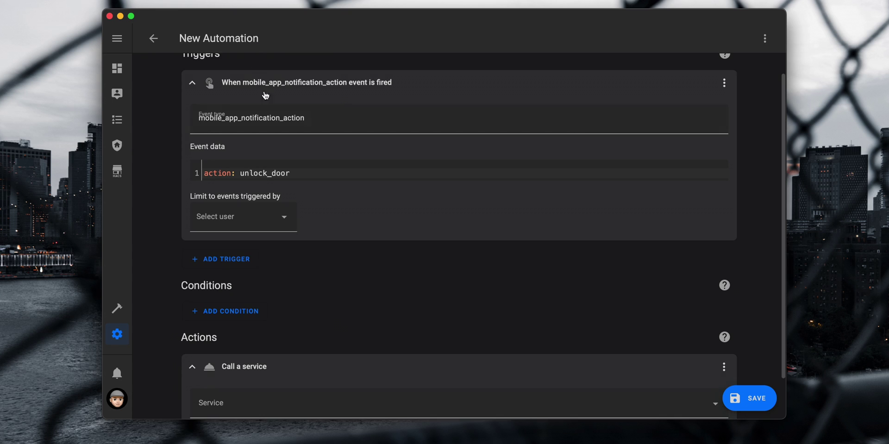
pyautogui.scroll(-2, 284, 329)
pyautogui.click(284, 351)
pyautogui.write('lock')
pyautogui.press('Down')
pyautogui.press('Down')
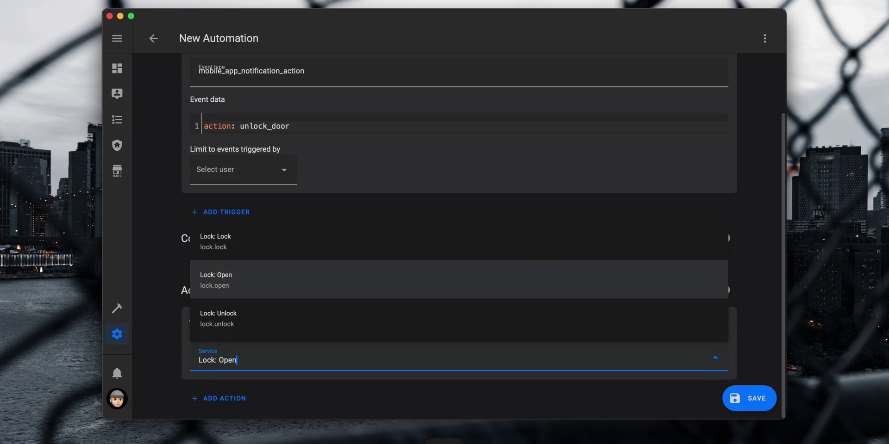
pyautogui.press('Down')
pyautogui.press('Return')
pyautogui.scroll(-5, 288, 353)
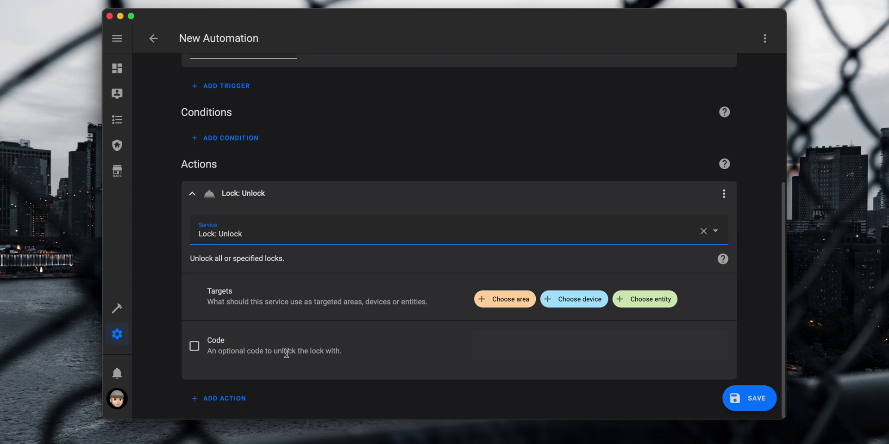
# Target the Entrance Door Lock entity and save the automation as "YT: Unlock entrance door with notification event".
pyautogui.click(667, 300)
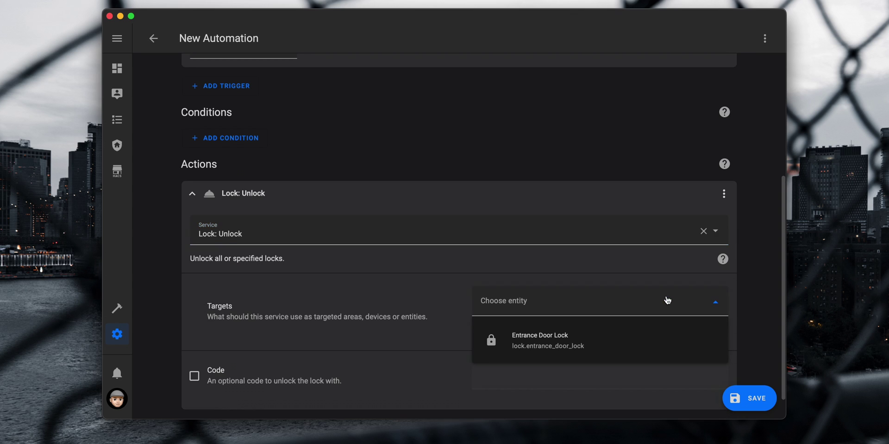
pyautogui.click(583, 348)
pyautogui.click(741, 399)
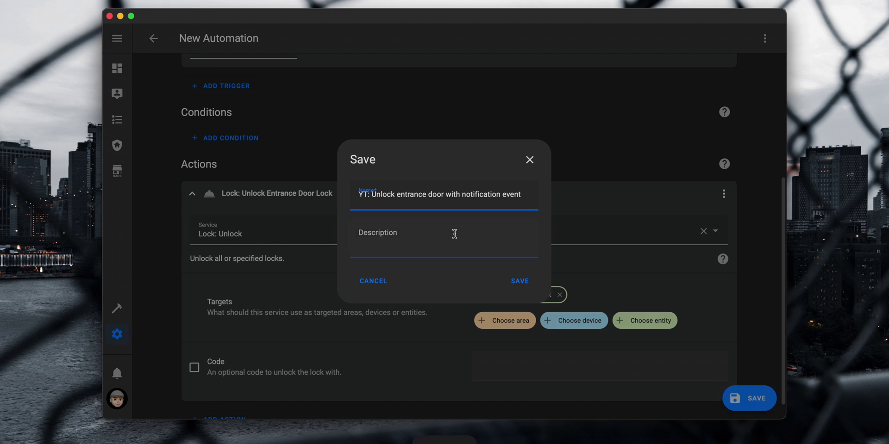
pyautogui.click(519, 281)
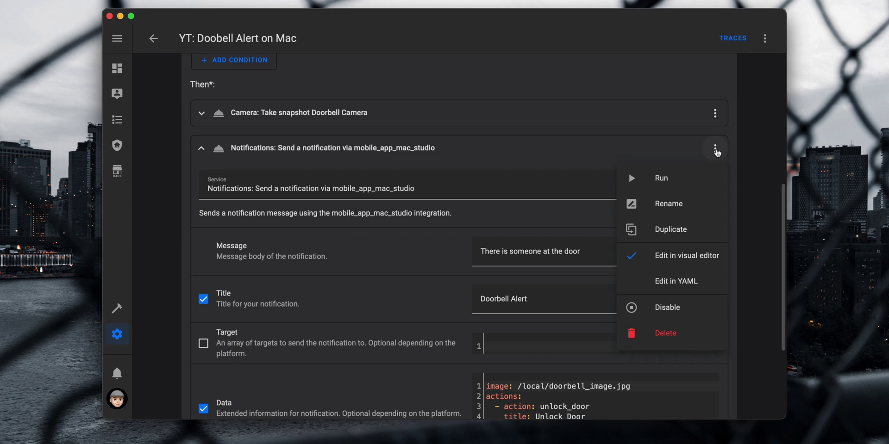
# Run the doorbell automation's Mac notification action and expand the newest Doorbell Alert in the macOS notification list.
pyautogui.click(660, 178)
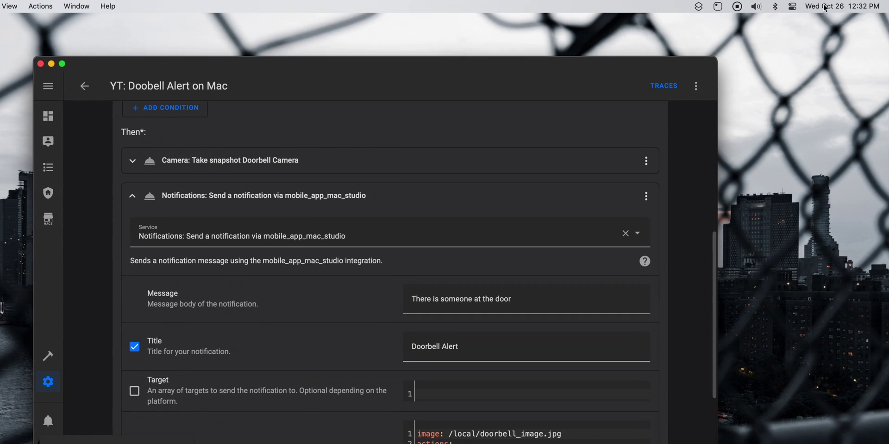
pyautogui.click(817, 9)
pyautogui.click(739, 39)
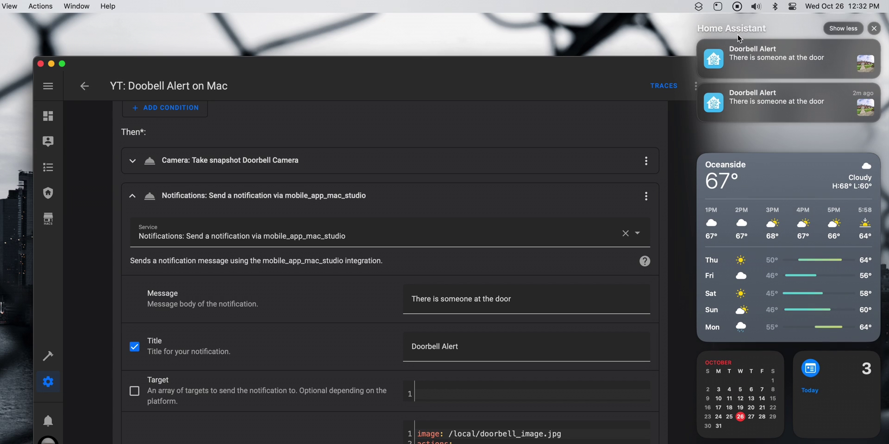
pyautogui.click(872, 48)
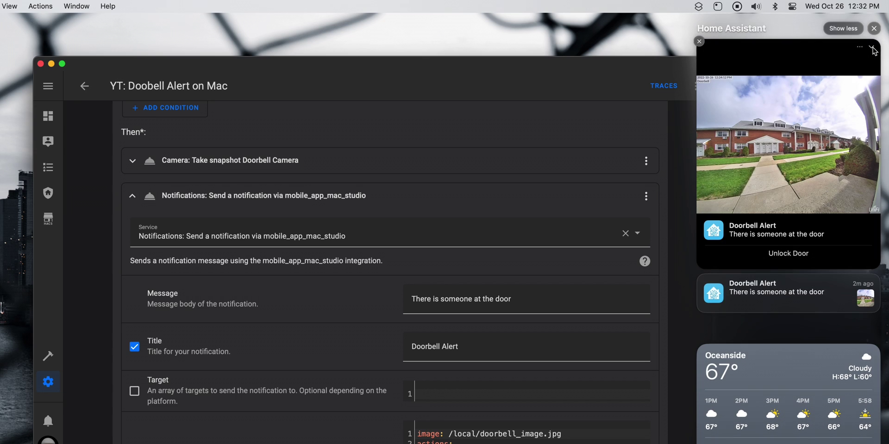